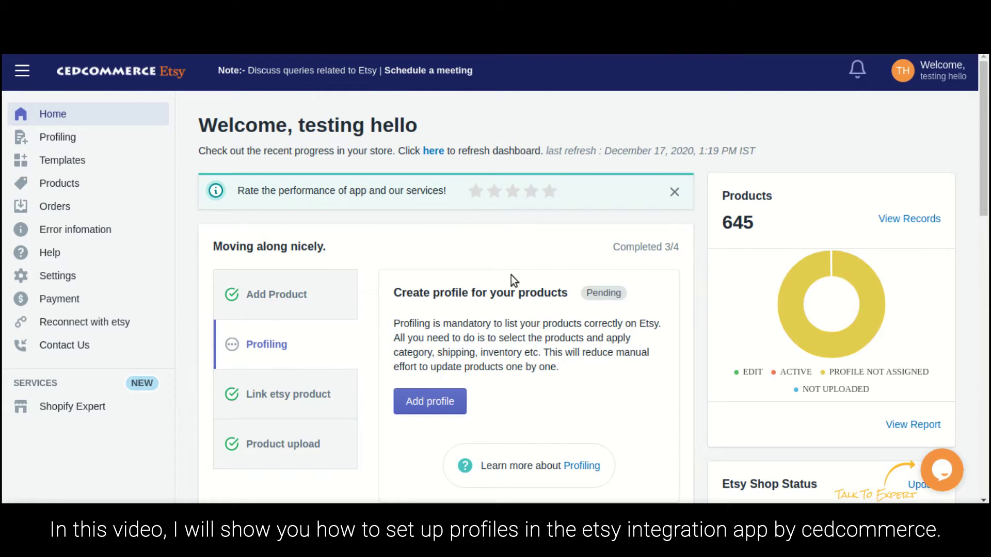
Start a new profile in Profiling and set its condition to Product type, Exist in, men's.
{"action": "left_click", "coordinate": [56, 146]}
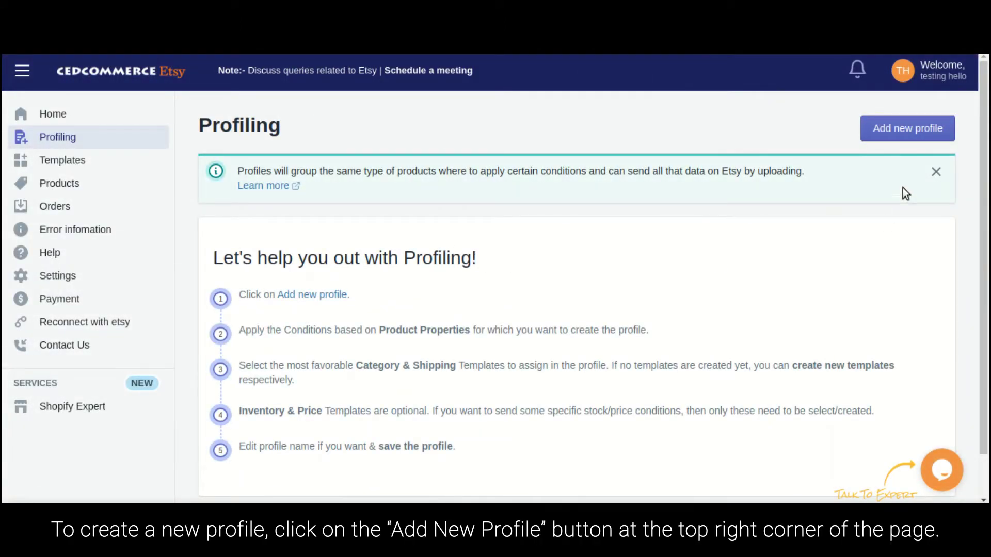
{"action": "left_click", "coordinate": [910, 140]}
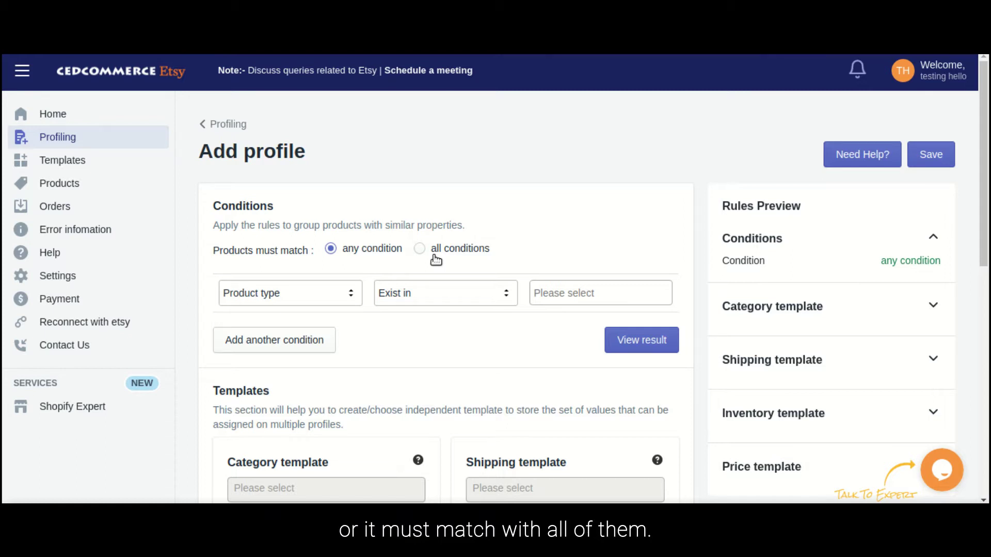
{"action": "left_click", "coordinate": [315, 298]}
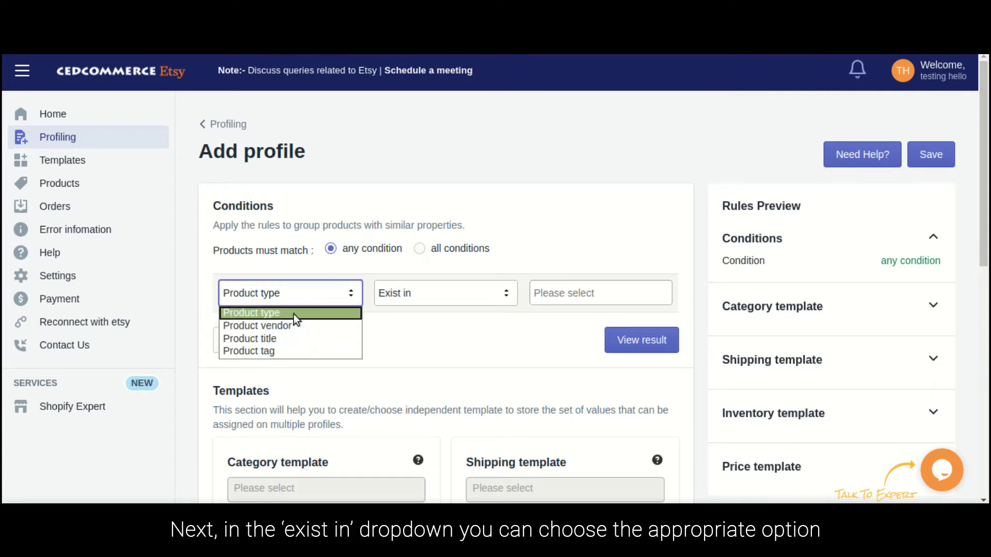
{"action": "left_click", "coordinate": [293, 313]}
{"action": "left_click", "coordinate": [432, 291]}
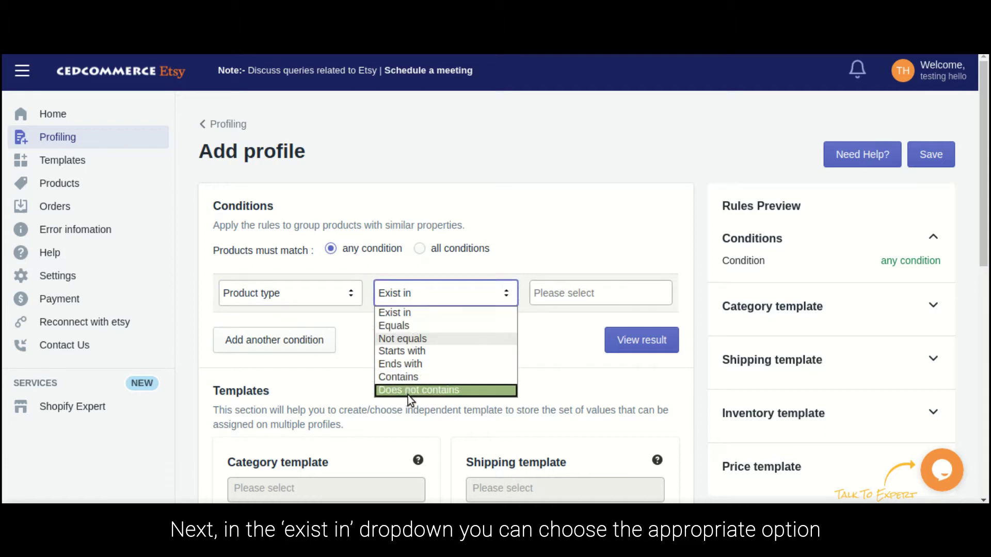
{"action": "left_click", "coordinate": [409, 313]}
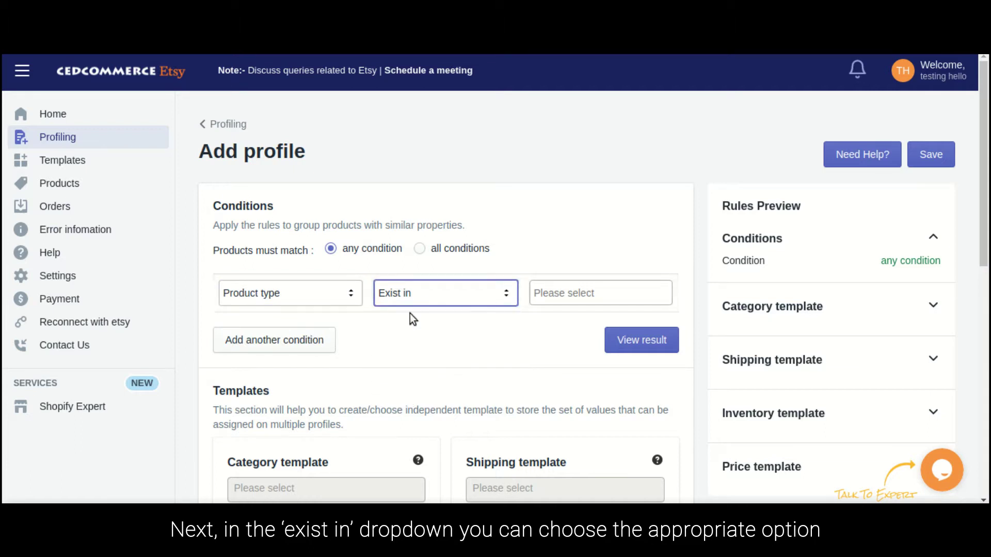
{"action": "left_click", "coordinate": [582, 294]}
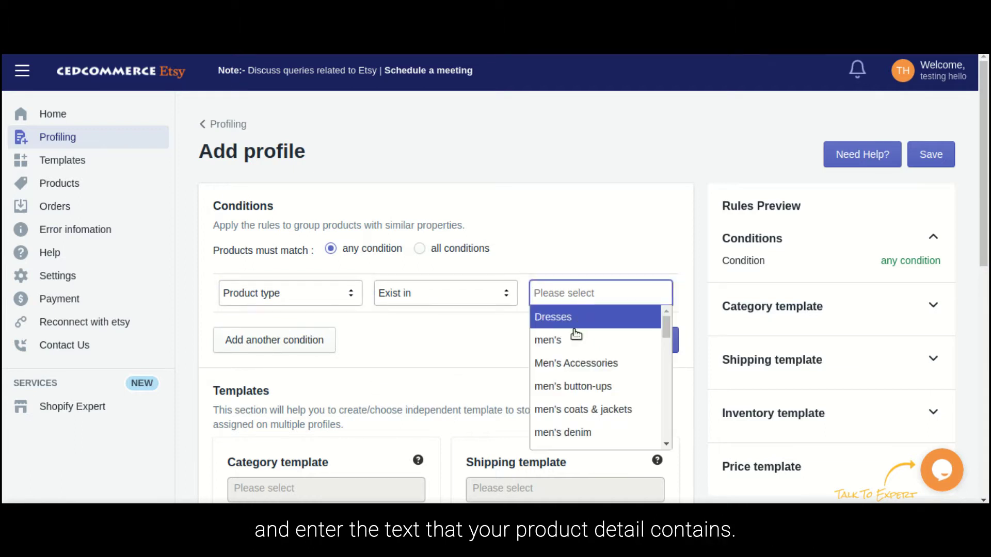
{"action": "left_click", "coordinate": [566, 344]}
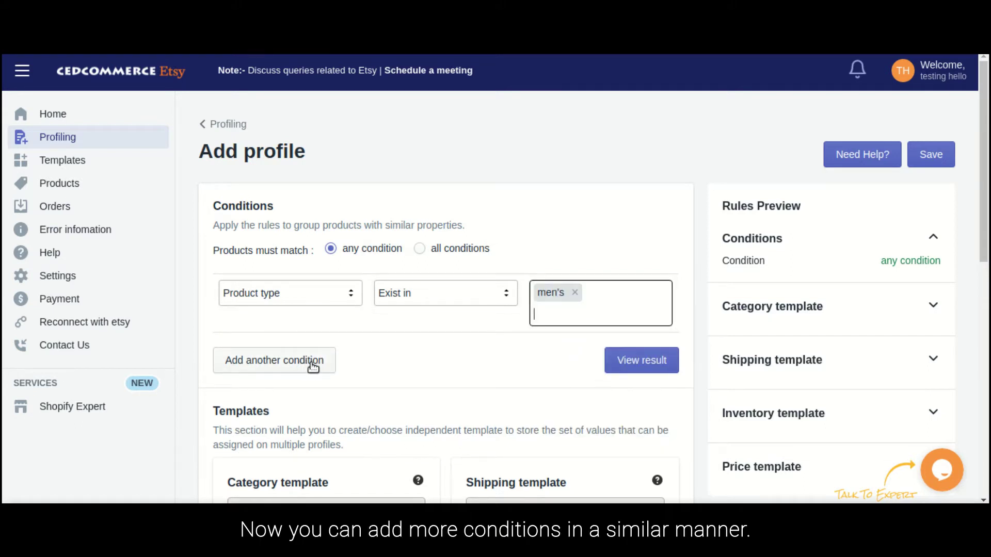
Check how many products belong to the profile's applied rule.
{"action": "left_click", "coordinate": [662, 359]}
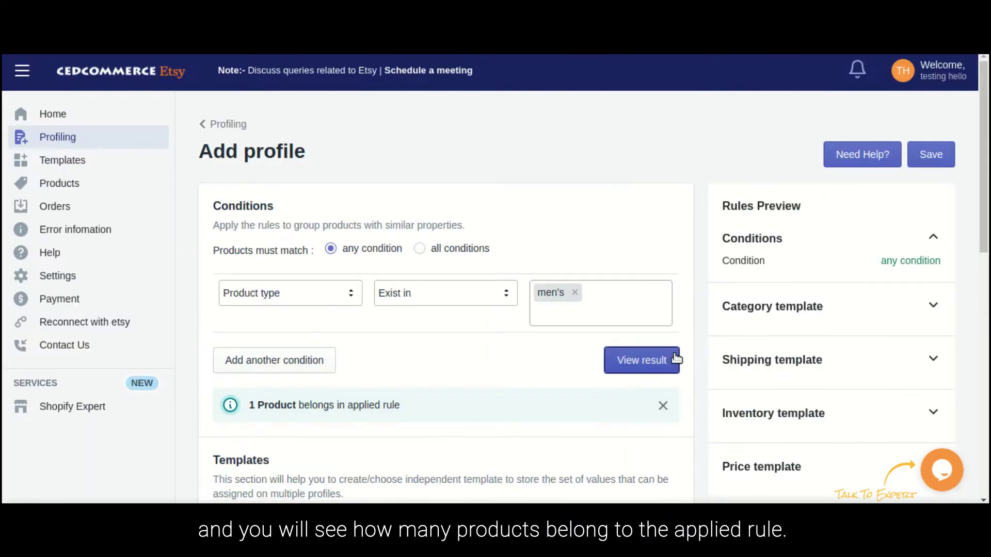
{"action": "scroll", "coordinate": [280, 342], "scroll_direction": "down", "scroll_amount": 2}
{"action": "triple_click", "coordinate": [273, 332]}
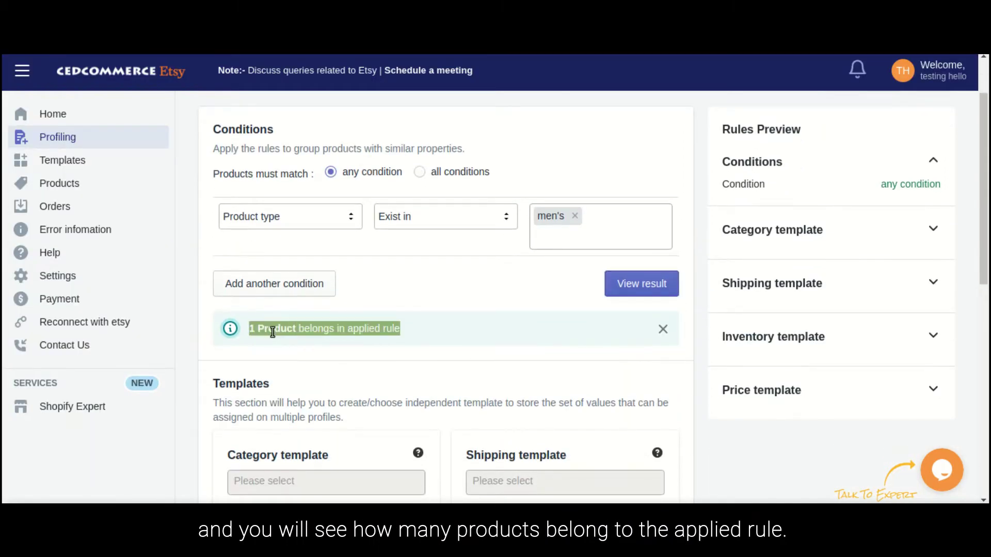
{"action": "left_click", "coordinate": [272, 332]}
Review the profile's Templates section and start creating a new category template.
{"action": "scroll", "coordinate": [280, 328], "scroll_direction": "down", "scroll_amount": 5}
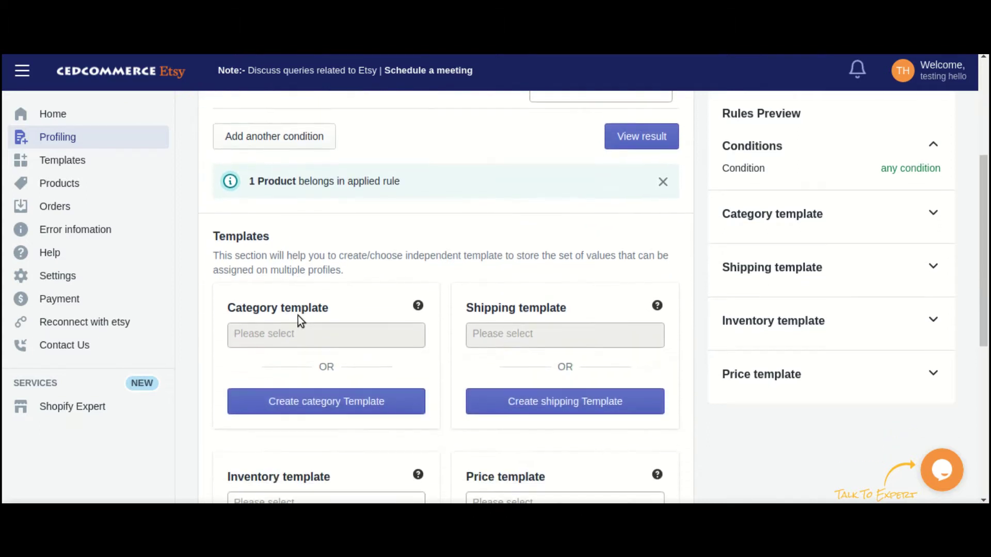
{"action": "scroll", "coordinate": [301, 320], "scroll_direction": "down", "scroll_amount": 1}
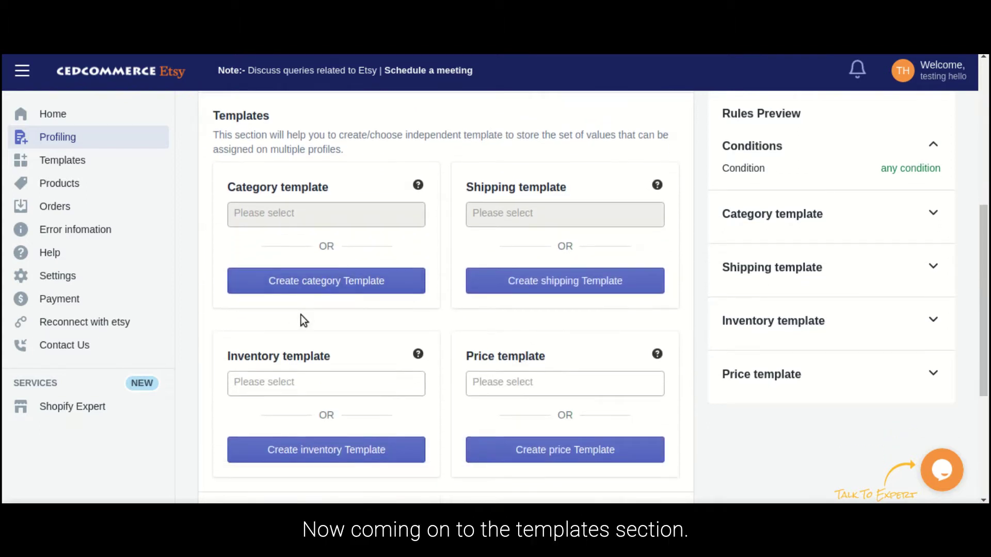
{"action": "scroll", "coordinate": [305, 317], "scroll_direction": "down", "scroll_amount": 1}
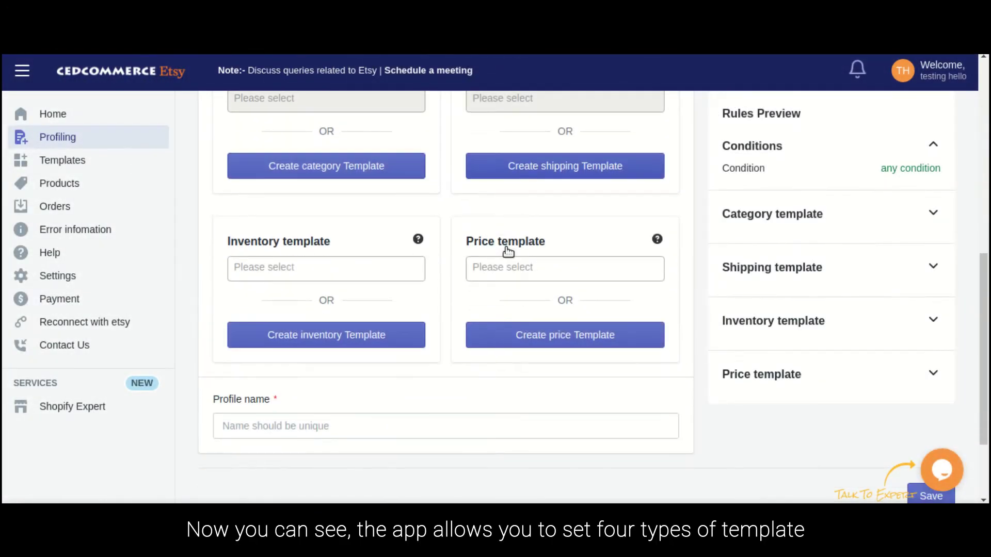
{"action": "scroll", "coordinate": [508, 251], "scroll_direction": "up", "scroll_amount": 3}
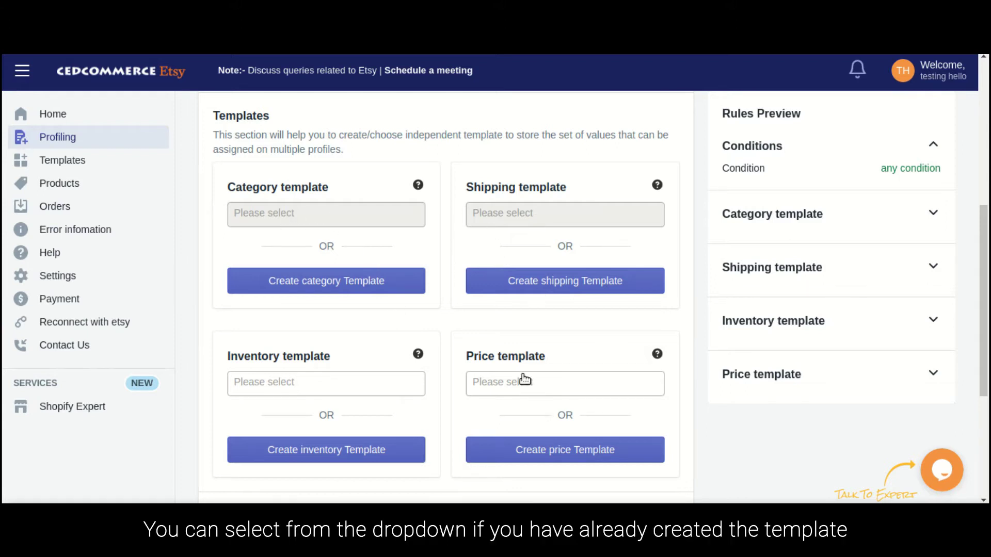
{"action": "left_click", "coordinate": [350, 286]}
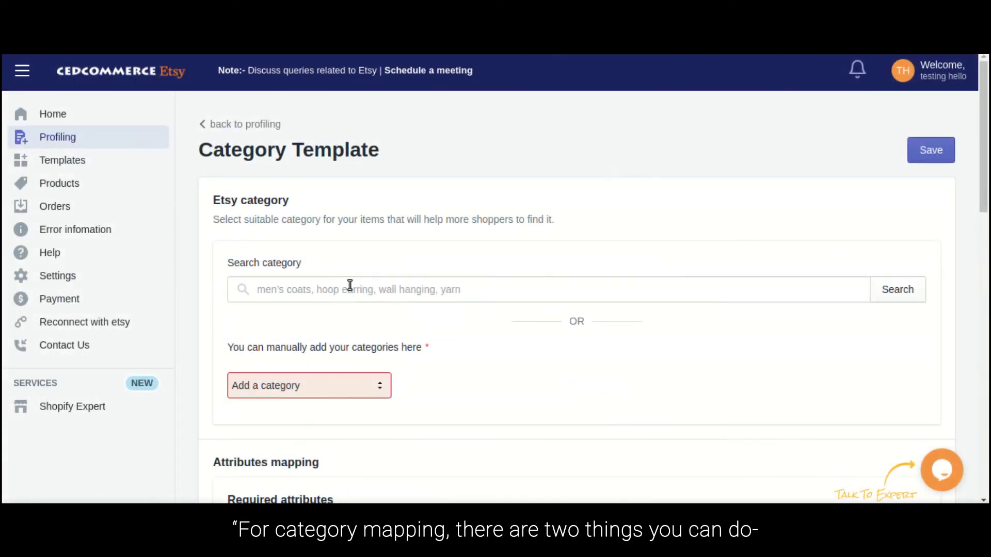
Search the Etsy categories for "coat" and select clothing > boys clothing > jackets & coats.
{"action": "scroll", "coordinate": [351, 288], "scroll_direction": "down", "scroll_amount": 2}
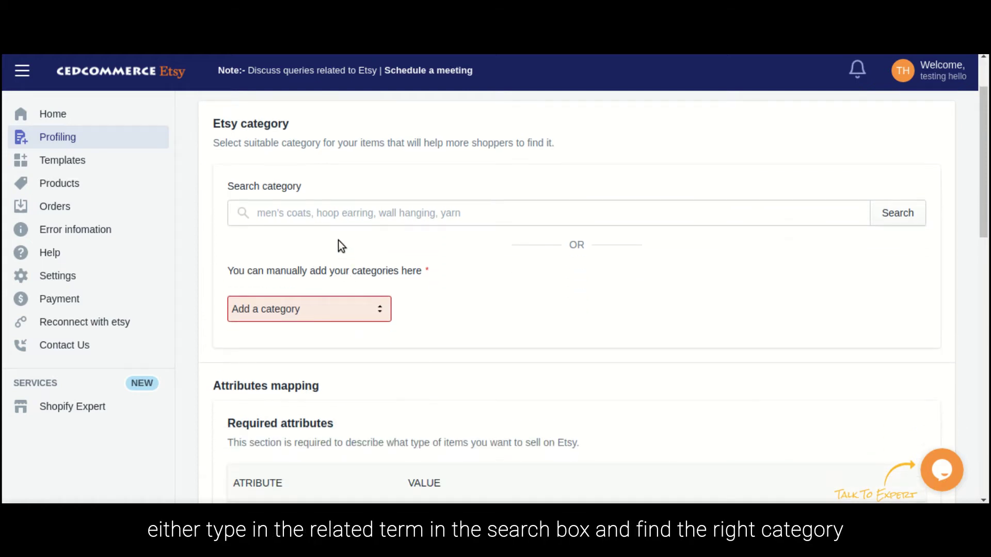
{"action": "left_click", "coordinate": [303, 215]}
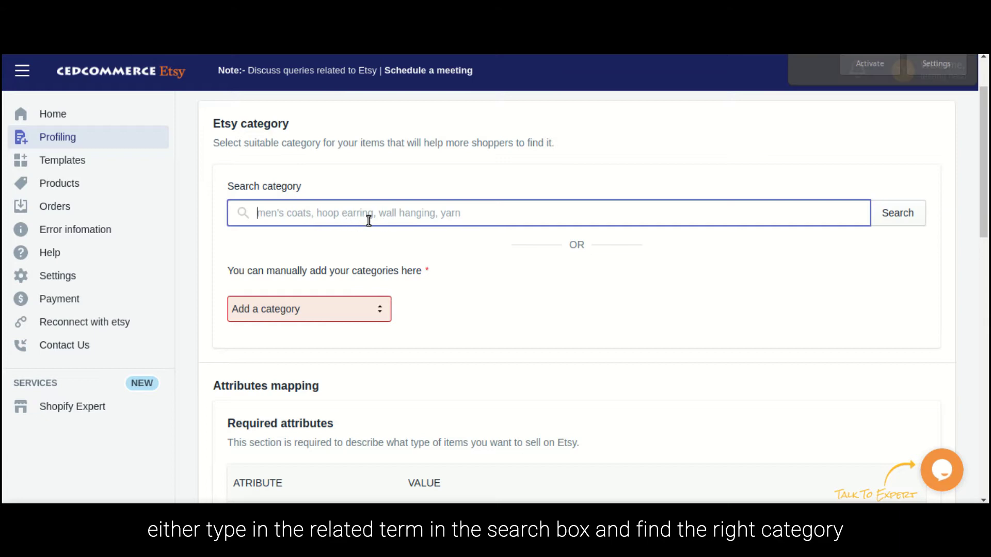
{"action": "left_click", "coordinate": [316, 311]}
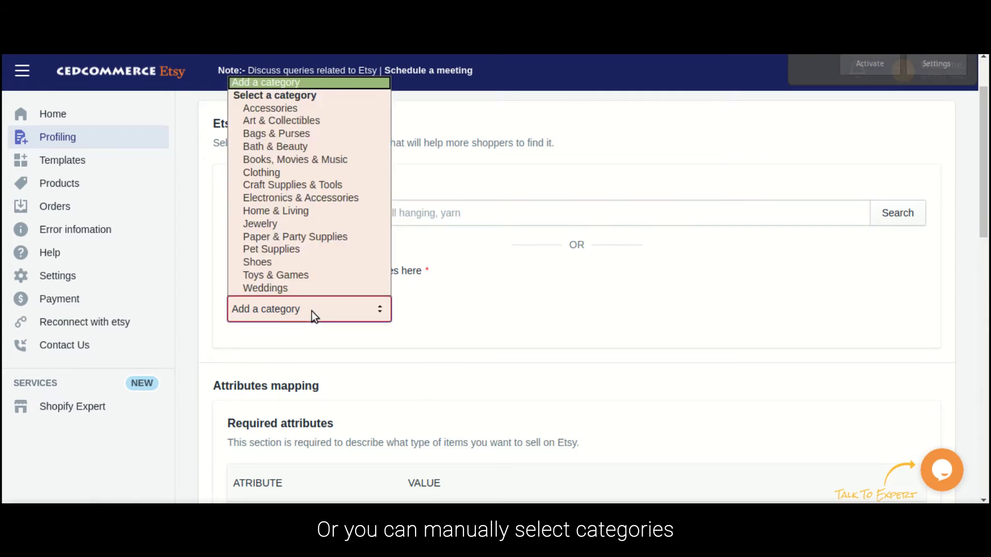
{"action": "left_click", "coordinate": [478, 212]}
{"action": "left_click", "coordinate": [478, 212]}
{"action": "type", "text": "coat"}
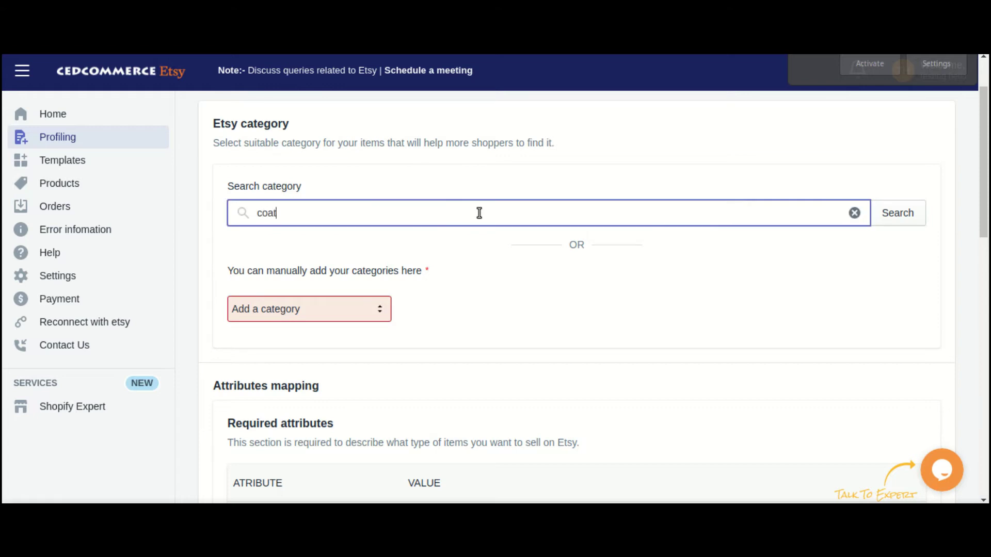
{"action": "key", "text": "Return"}
{"action": "left_click", "coordinate": [370, 242]}
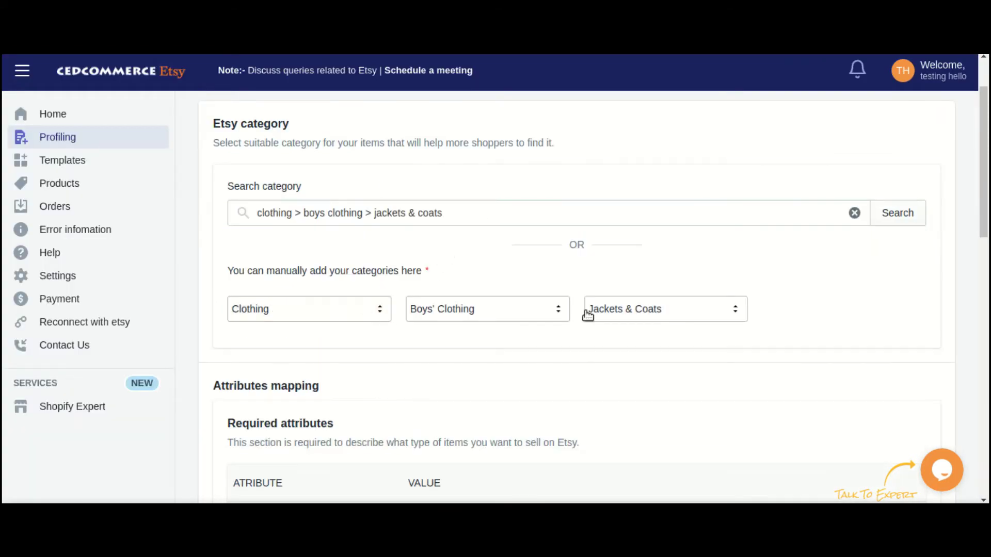
Fill in the required attributes: made by "I did", "A finished product", made in 2010-2019, and shop section "tedst".
{"action": "scroll", "coordinate": [699, 312], "scroll_direction": "down", "scroll_amount": 4}
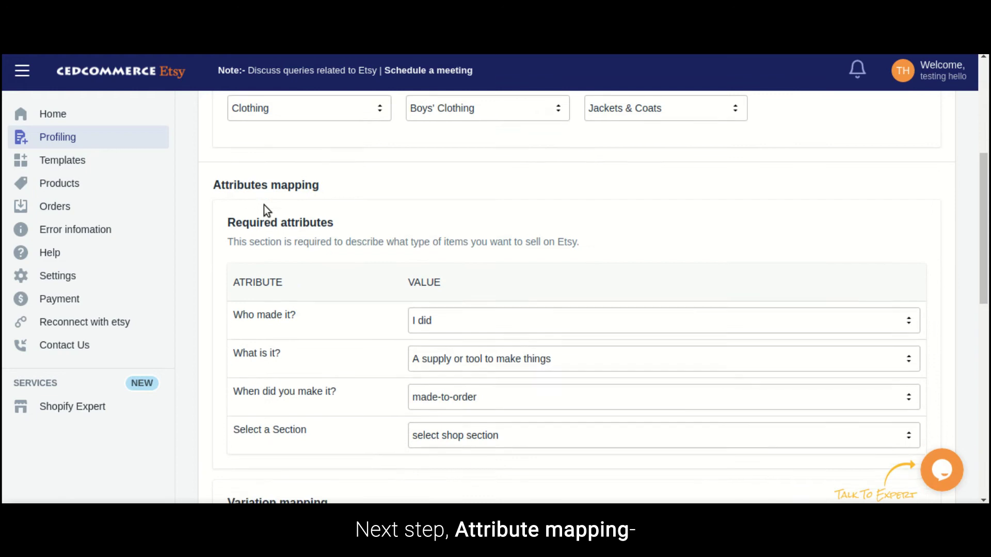
{"action": "scroll", "coordinate": [266, 193], "scroll_direction": "down", "scroll_amount": 1}
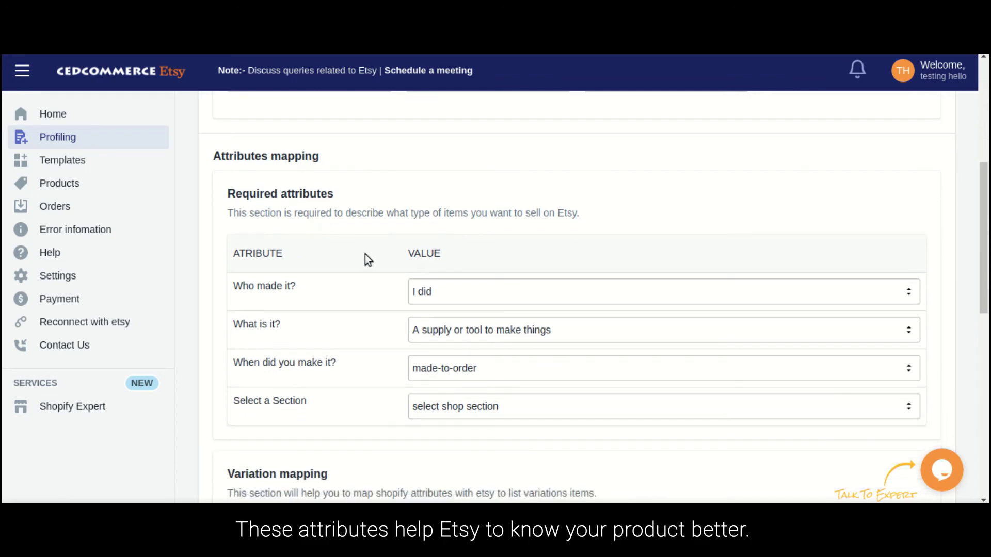
{"action": "left_click", "coordinate": [432, 295]}
{"action": "left_click", "coordinate": [373, 322]}
{"action": "left_click", "coordinate": [443, 335]}
{"action": "left_click", "coordinate": [458, 362]}
{"action": "left_click", "coordinate": [456, 368]}
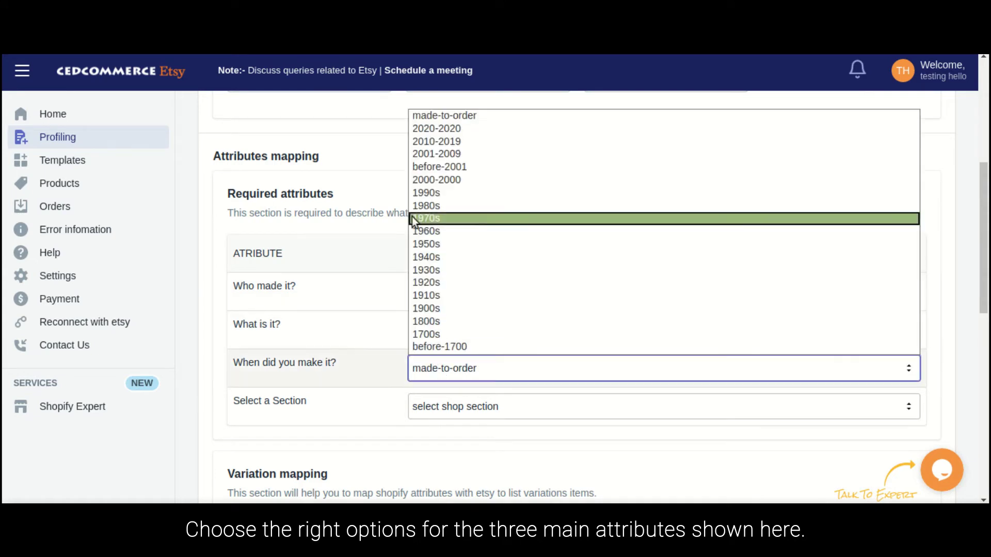
{"action": "left_click", "coordinate": [447, 139]}
{"action": "scroll", "coordinate": [482, 275], "scroll_direction": "down", "scroll_amount": 2}
{"action": "left_click", "coordinate": [454, 331]}
{"action": "left_click", "coordinate": [457, 402]}
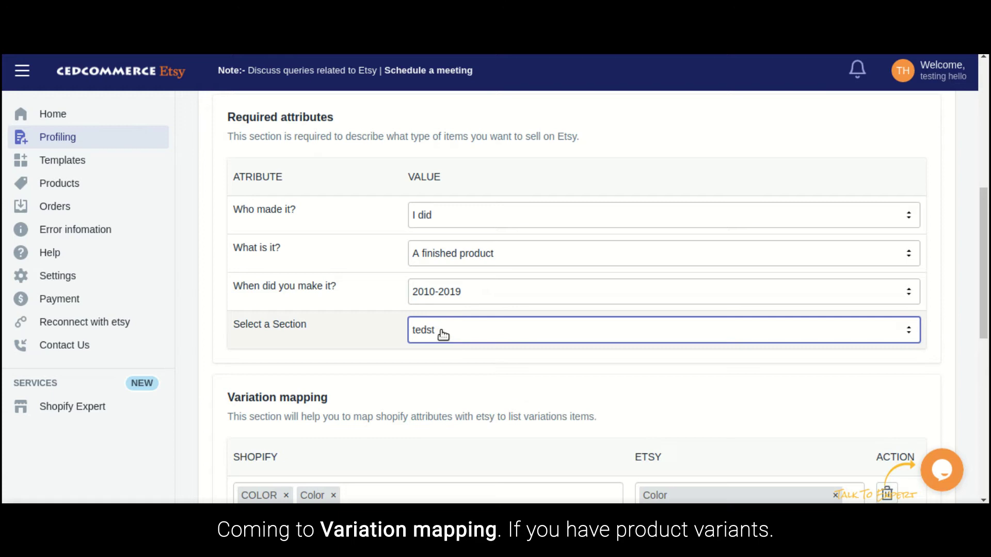
Add a variation mapping row that maps the Shopify attribute Title to the Etsy attribute Device.
{"action": "scroll", "coordinate": [336, 333], "scroll_direction": "down", "scroll_amount": 3}
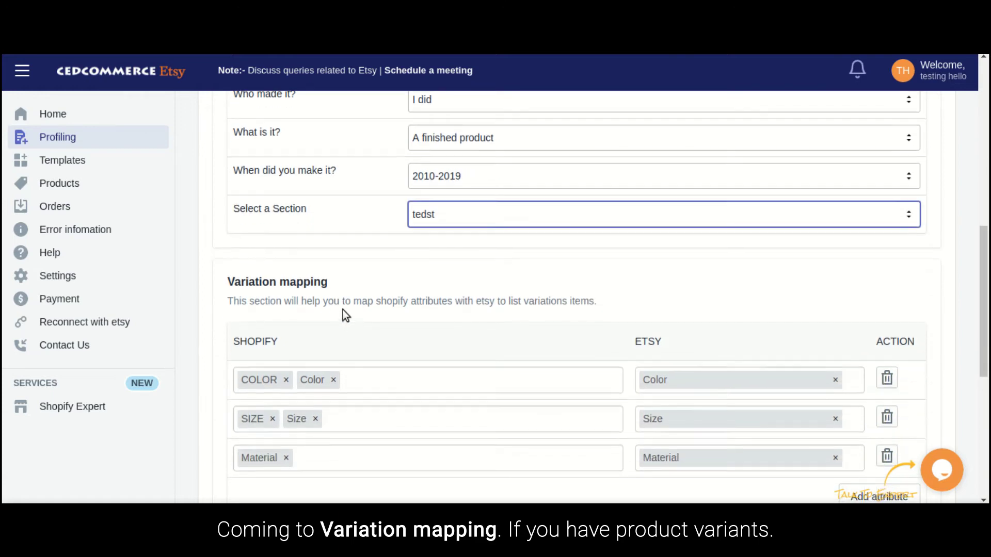
{"action": "scroll", "coordinate": [345, 312], "scroll_direction": "down", "scroll_amount": 2}
{"action": "scroll", "coordinate": [353, 295], "scroll_direction": "down", "scroll_amount": 1}
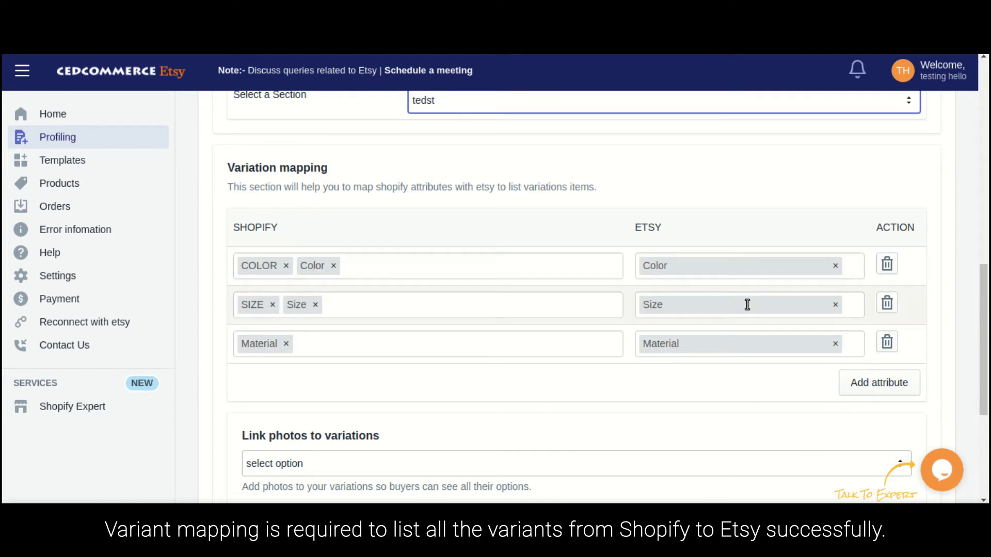
{"action": "scroll", "coordinate": [747, 304], "scroll_direction": "down", "scroll_amount": 1}
{"action": "left_click", "coordinate": [893, 344]}
{"action": "left_click", "coordinate": [664, 343]}
{"action": "left_click", "coordinate": [671, 411]}
{"action": "left_click", "coordinate": [516, 344]}
{"action": "left_click", "coordinate": [317, 398]}
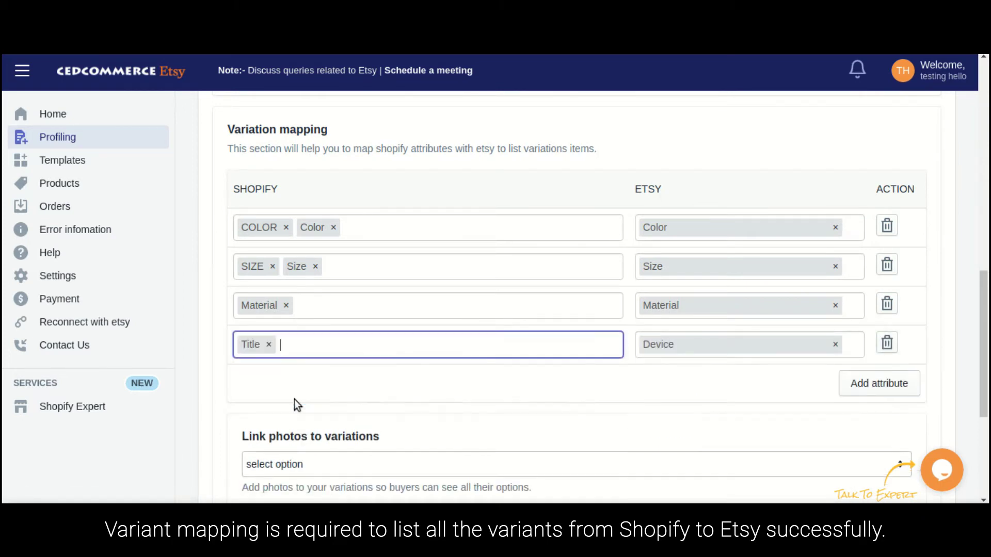
Look through the options for linking photos to variations without choosing one.
{"action": "scroll", "coordinate": [763, 377], "scroll_direction": "down", "scroll_amount": 4}
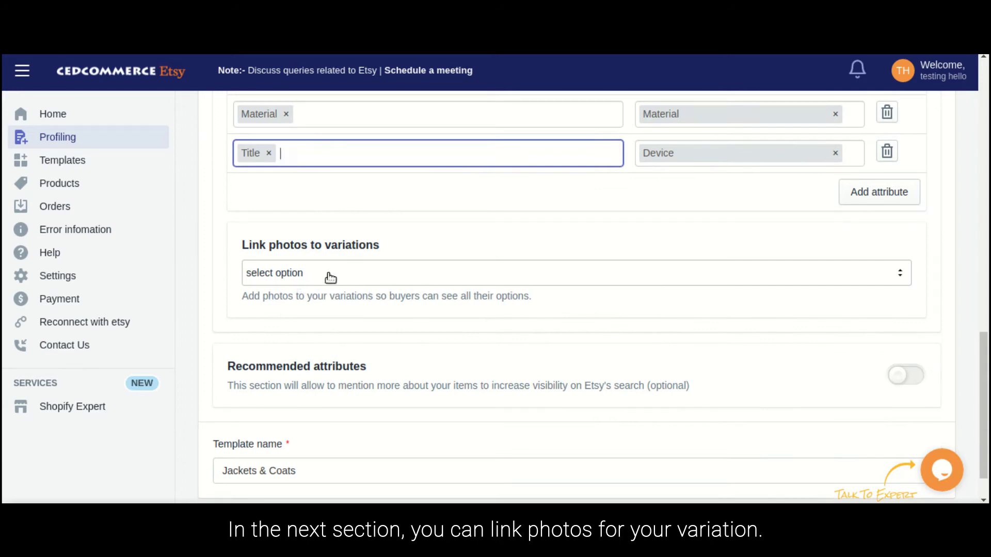
{"action": "left_click", "coordinate": [300, 278]}
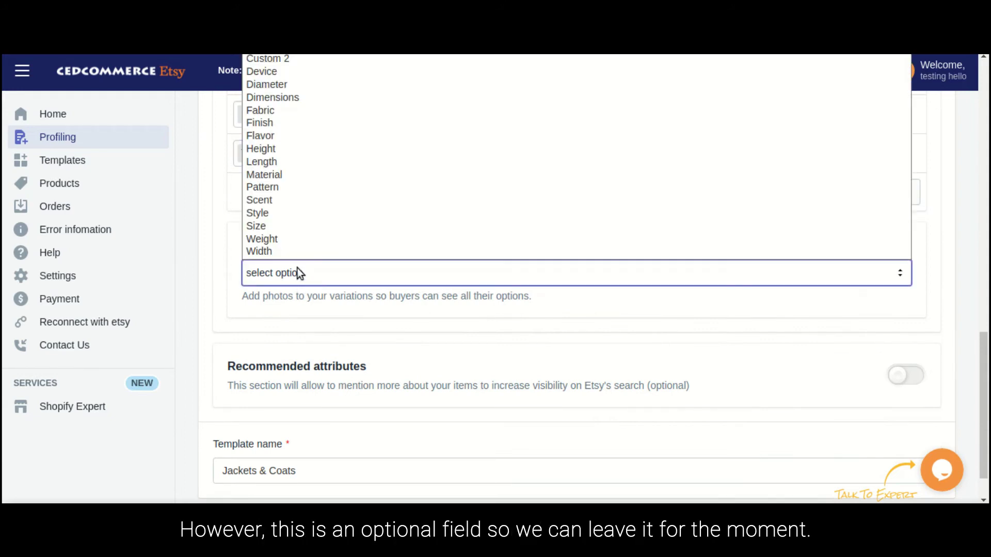
{"action": "left_click", "coordinate": [297, 306]}
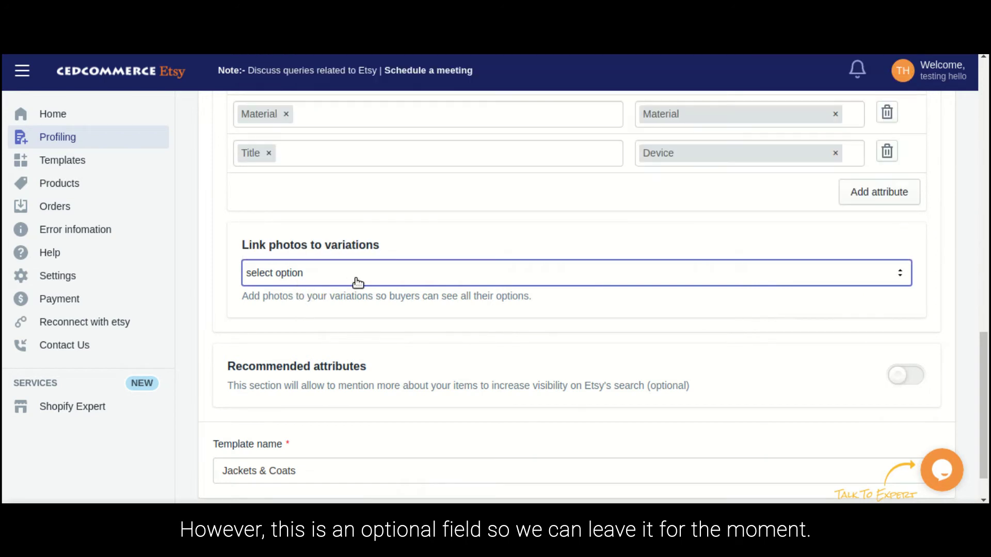
Enable the recommended attributes and set the recipient to boys.
{"action": "scroll", "coordinate": [428, 270], "scroll_direction": "down", "scroll_amount": 2}
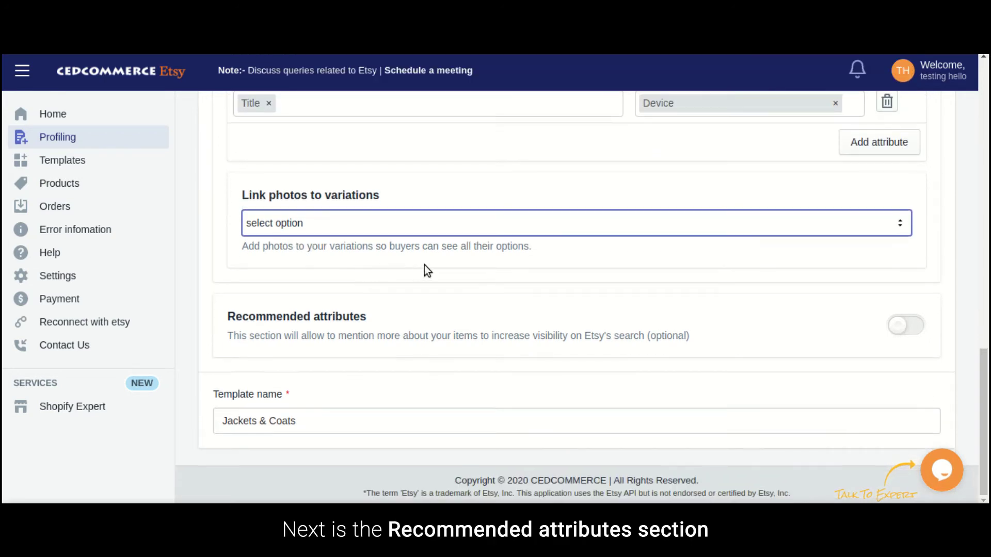
{"action": "left_click", "coordinate": [907, 326]}
{"action": "scroll", "coordinate": [607, 287], "scroll_direction": "down", "scroll_amount": 3}
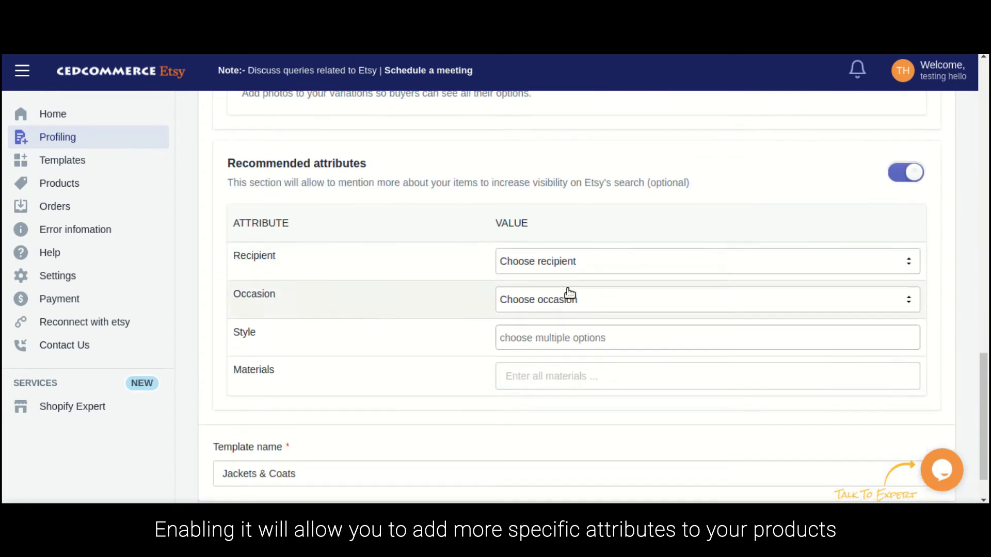
{"action": "left_click", "coordinate": [499, 269]}
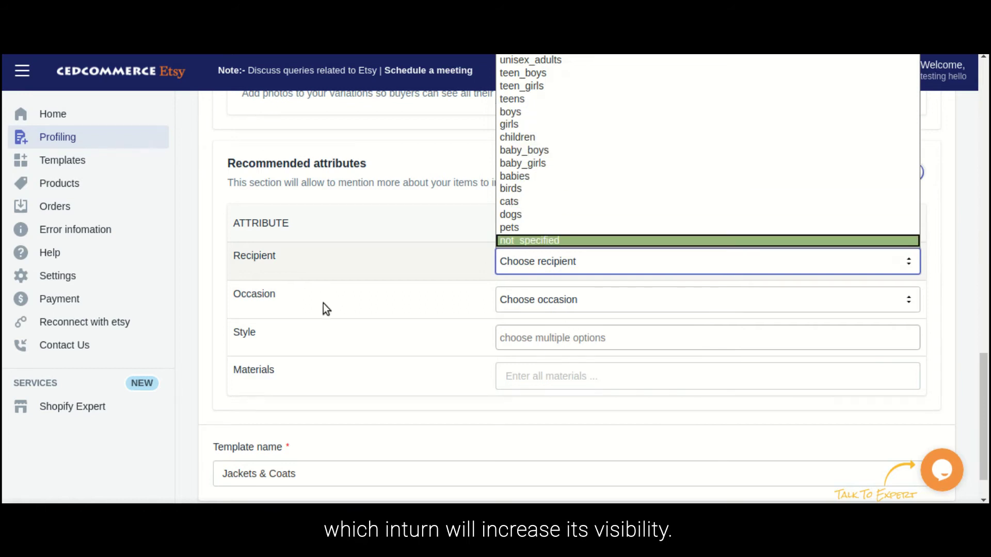
{"action": "left_click", "coordinate": [528, 111]}
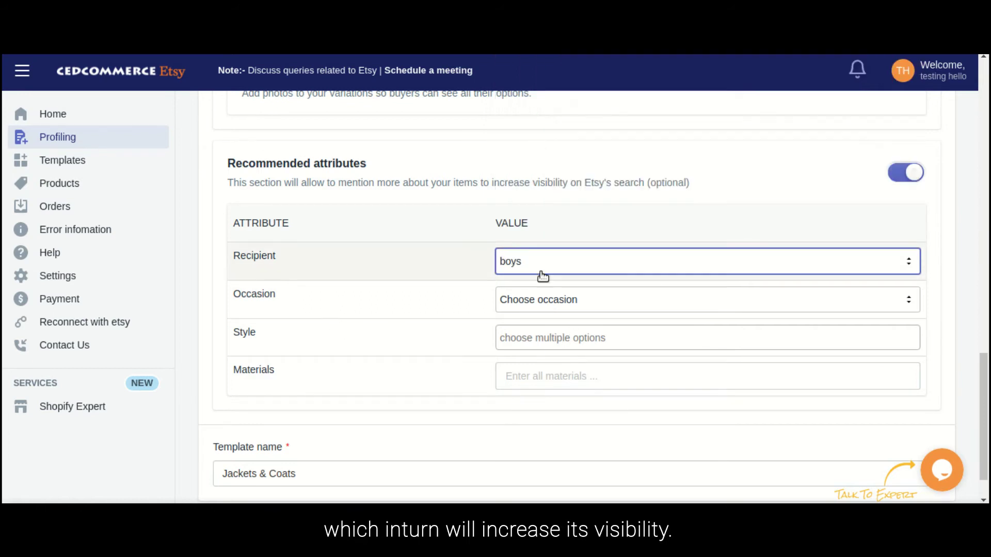
Set the recommended attributes' occasion to christmas, style to Art Deco and materials to cotton.
{"action": "left_click", "coordinate": [542, 304]}
{"action": "left_click", "coordinate": [521, 140]}
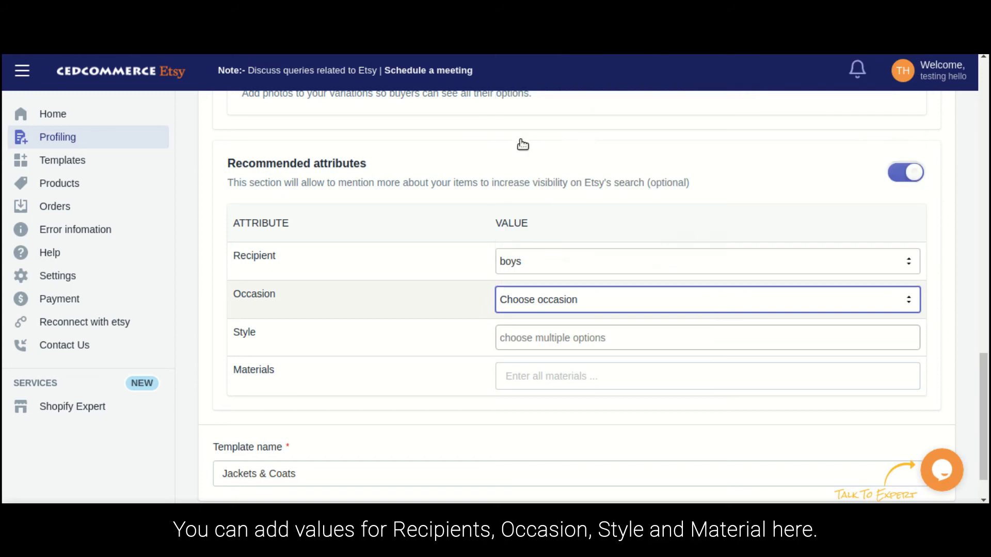
{"action": "left_click", "coordinate": [546, 326]}
{"action": "left_click", "coordinate": [531, 407]}
{"action": "left_click", "coordinate": [532, 353]}
{"action": "type", "text": "cotton"}
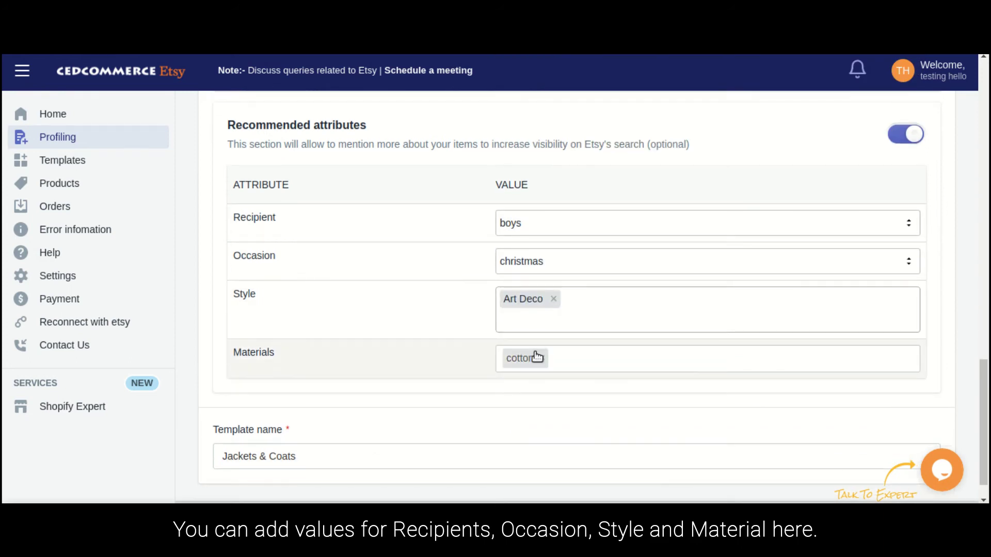
Save the Jackets & Coats category template with the recommended attributes filled in.
{"action": "left_click", "coordinate": [533, 356]}
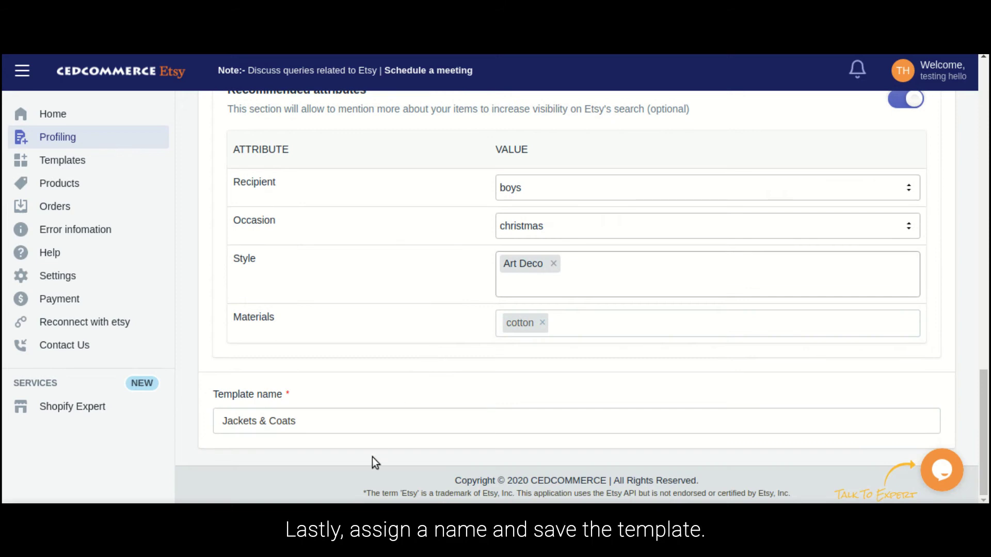
{"action": "scroll", "coordinate": [919, 275], "scroll_direction": "up", "scroll_amount": 15}
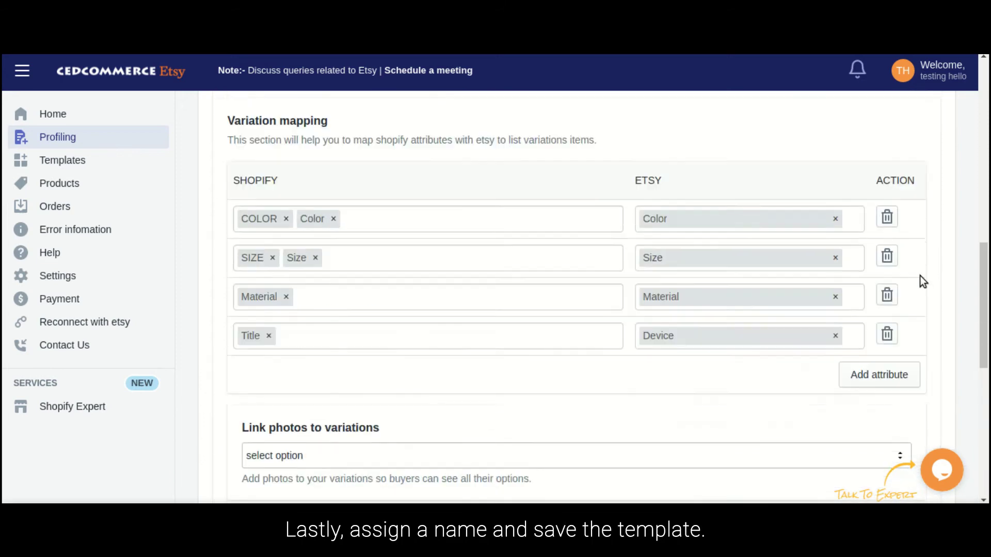
{"action": "scroll", "coordinate": [920, 277], "scroll_direction": "up", "scroll_amount": 3}
{"action": "left_click", "coordinate": [935, 150]}
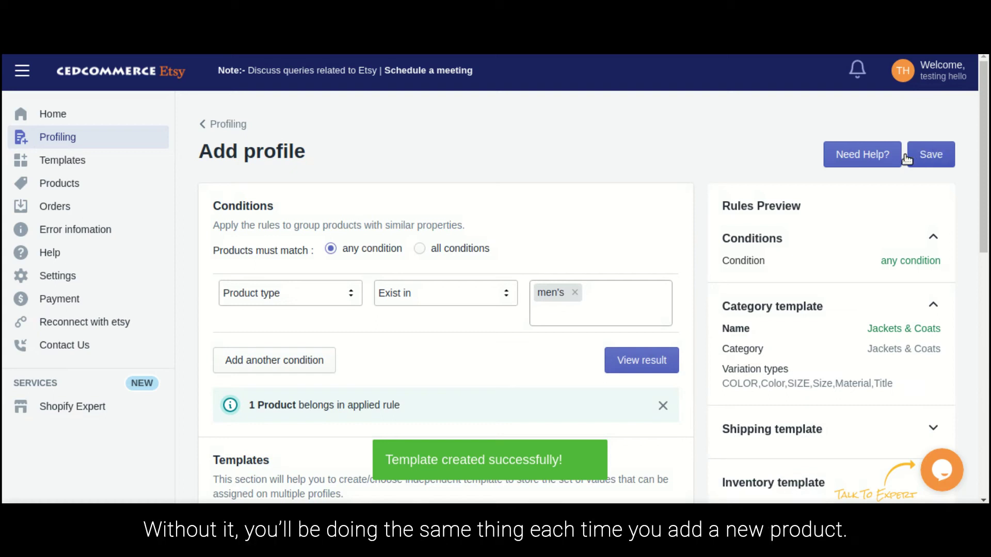
Start creating a new shipping template for the profile, switching its weight option on and back off.
{"action": "scroll", "coordinate": [637, 194], "scroll_direction": "down", "scroll_amount": 4}
{"action": "scroll", "coordinate": [635, 193], "scroll_direction": "down", "scroll_amount": 4}
{"action": "scroll", "coordinate": [636, 193], "scroll_direction": "down", "scroll_amount": 3}
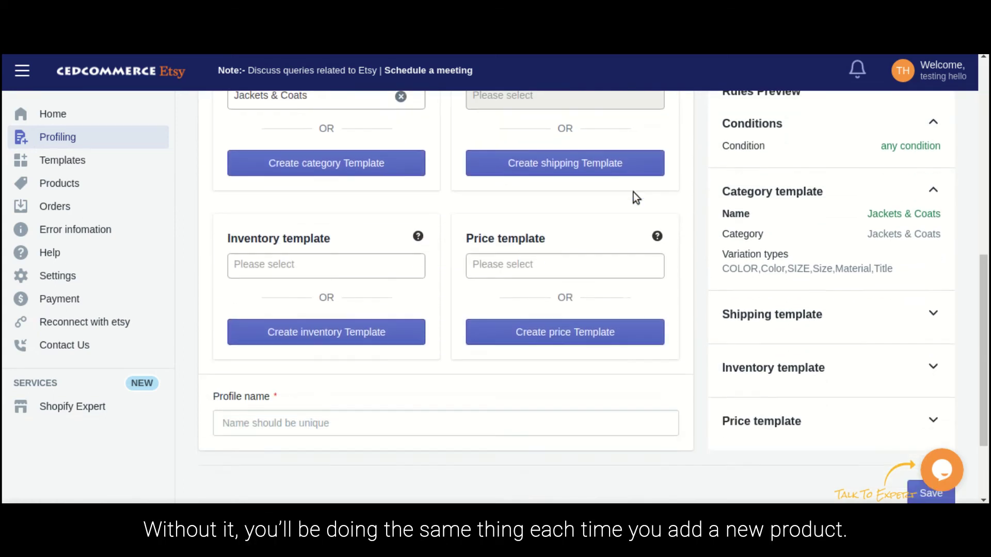
{"action": "scroll", "coordinate": [578, 198], "scroll_direction": "up", "scroll_amount": 3}
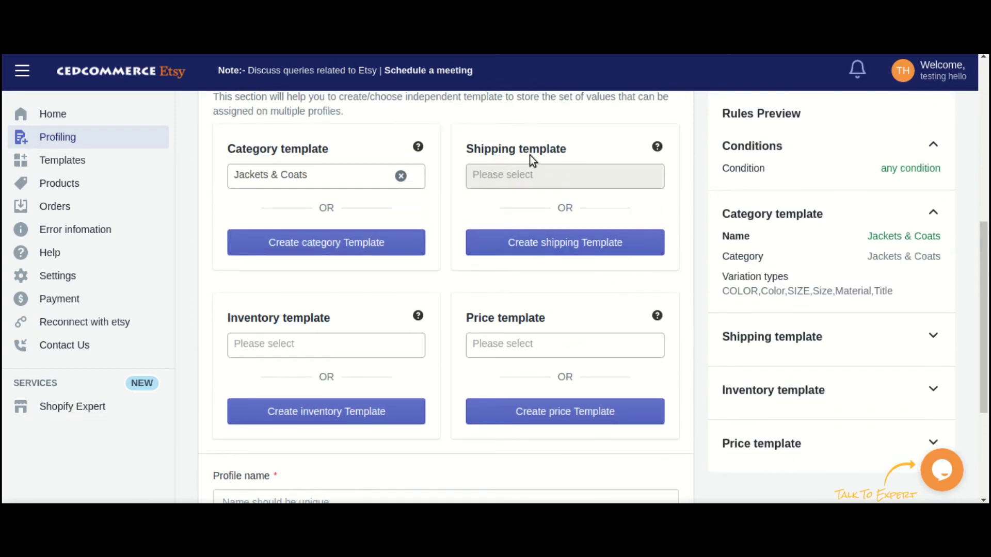
{"action": "left_click", "coordinate": [540, 250]}
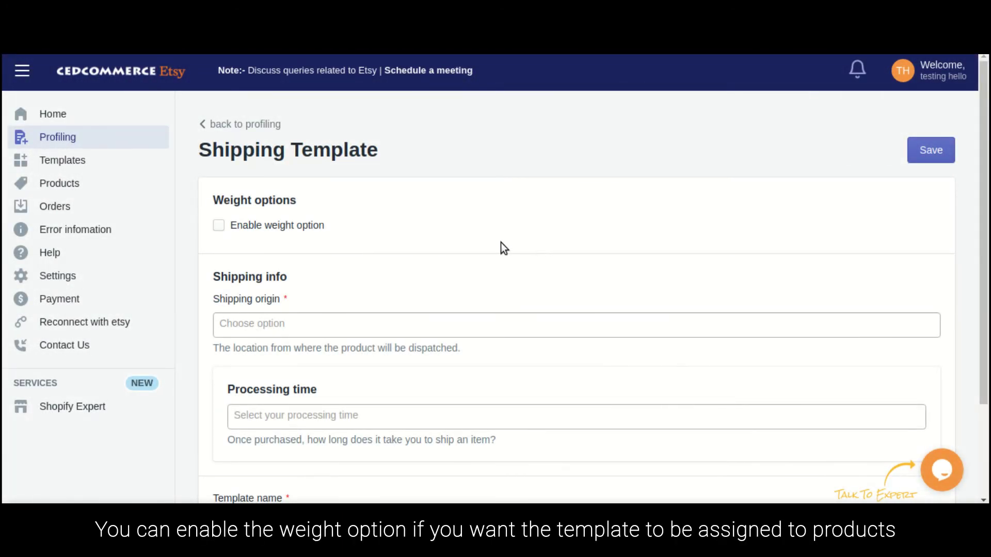
{"action": "left_click", "coordinate": [223, 230]}
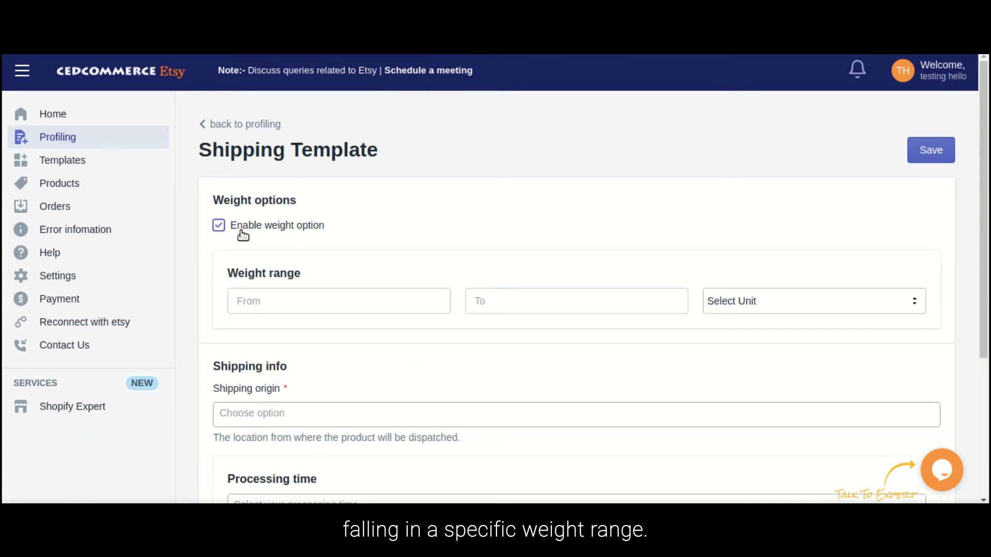
{"action": "left_click", "coordinate": [221, 226]}
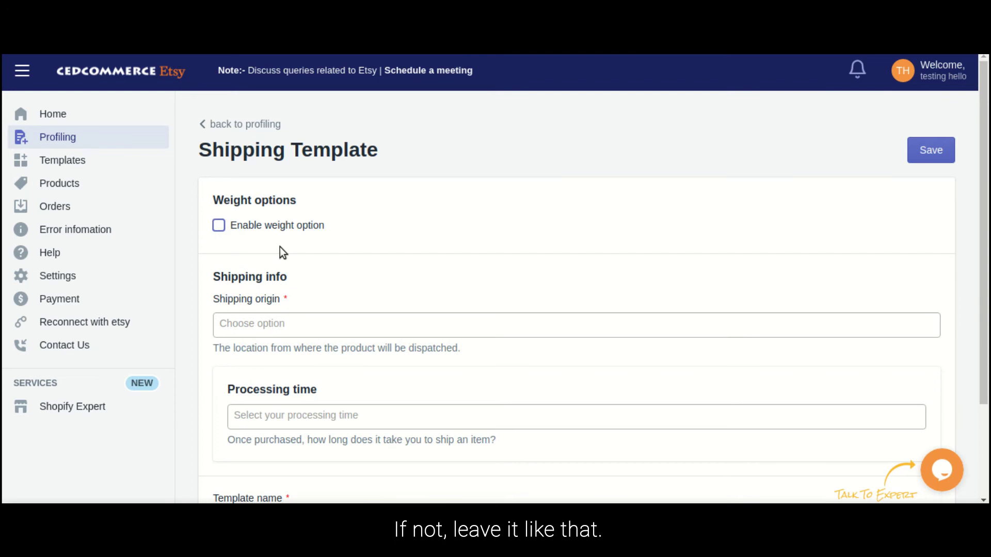
Set the shipping template's origin to Armenia and its processing time to 1-3 business days.
{"action": "scroll", "coordinate": [280, 247], "scroll_direction": "down", "scroll_amount": 1}
{"action": "scroll", "coordinate": [280, 247], "scroll_direction": "down", "scroll_amount": 1}
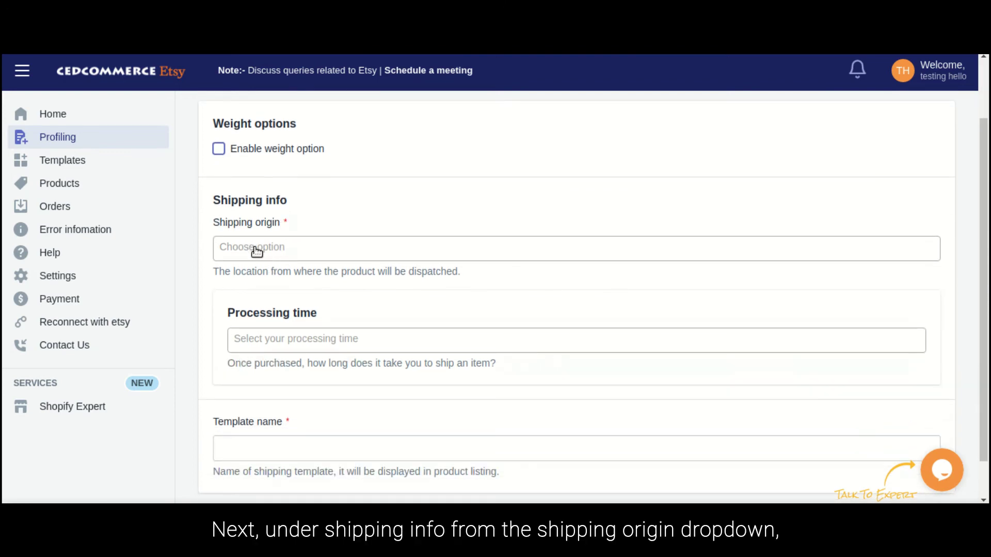
{"action": "left_click", "coordinate": [257, 250]}
{"action": "scroll", "coordinate": [266, 366], "scroll_direction": "down", "scroll_amount": 1}
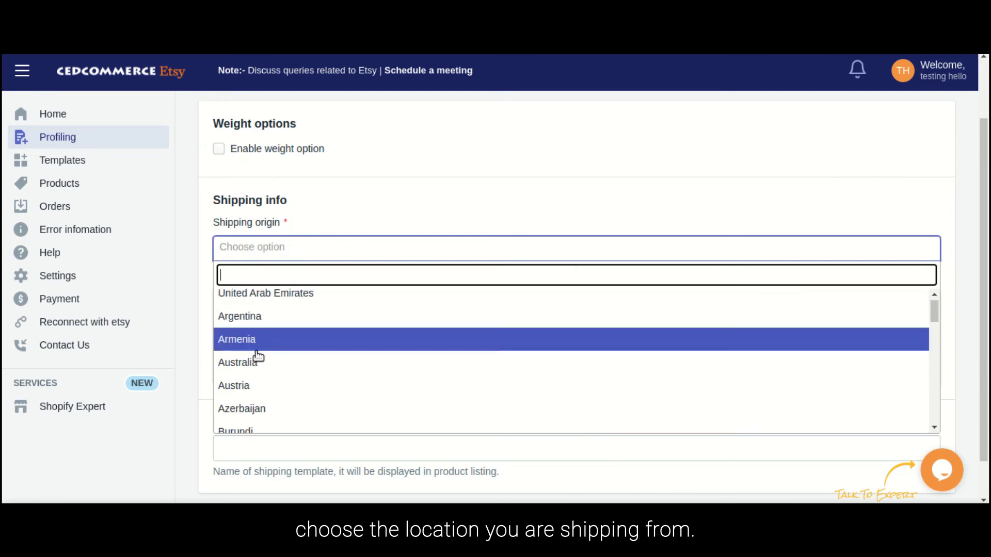
{"action": "left_click", "coordinate": [252, 342]}
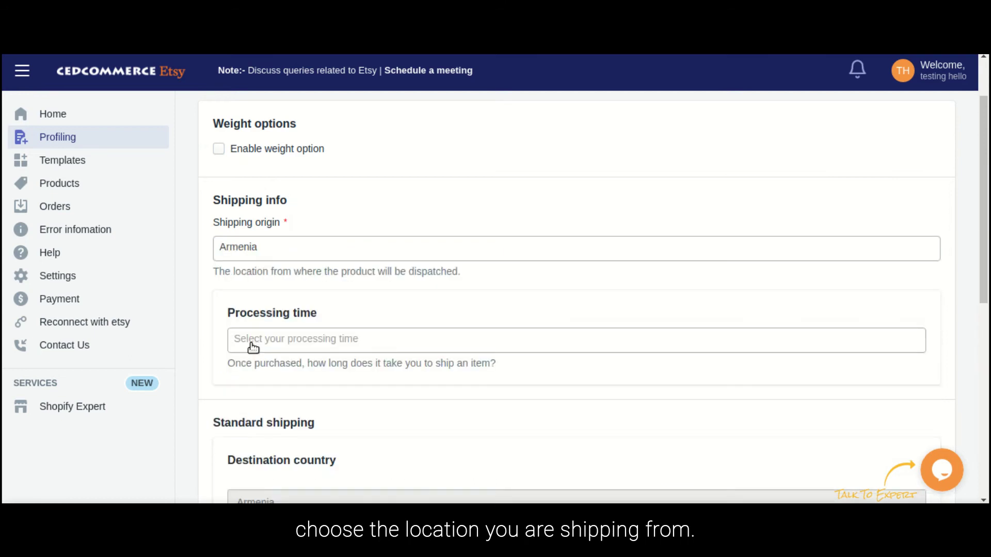
{"action": "left_click", "coordinate": [253, 344]}
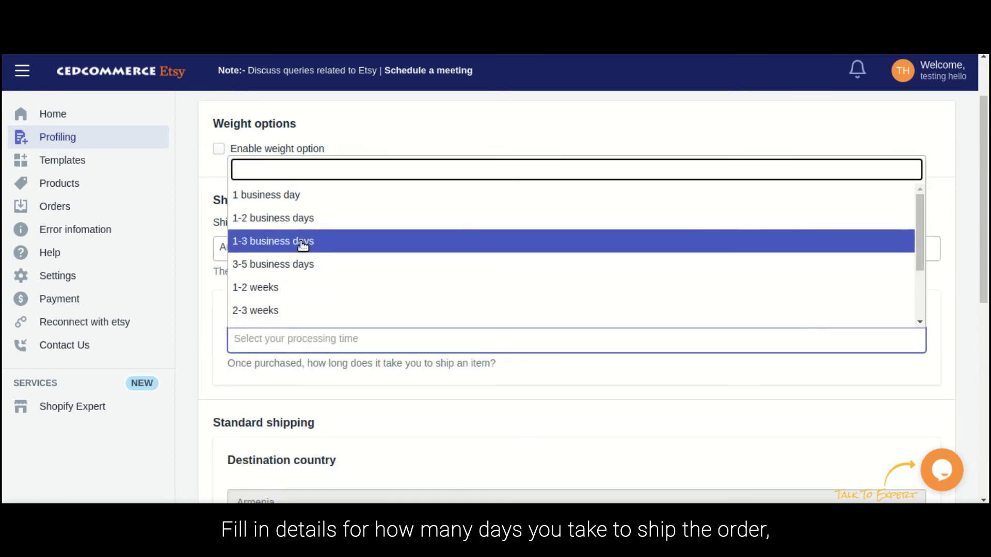
{"action": "left_click", "coordinate": [275, 247]}
{"action": "scroll", "coordinate": [286, 255], "scroll_direction": "down", "scroll_amount": 2}
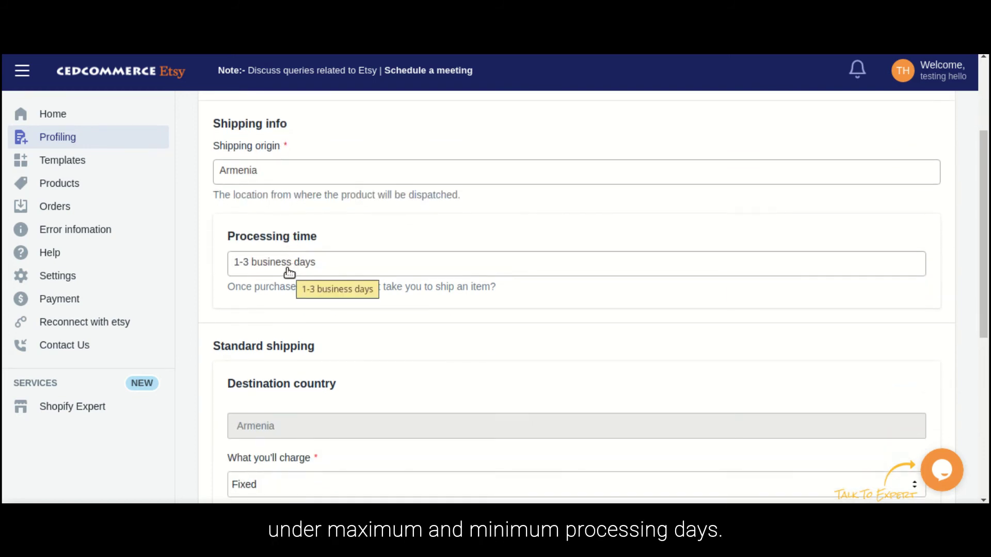
Set the fixed standard shipping charge for Armenia to $12 for one item and $8 for each additional item.
{"action": "scroll", "coordinate": [285, 318], "scroll_direction": "down", "scroll_amount": 3}
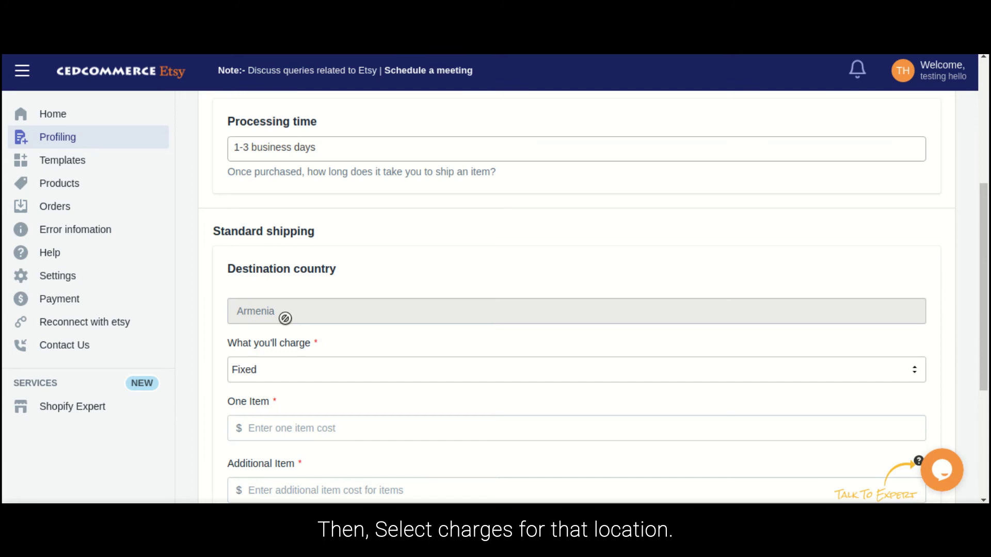
{"action": "scroll", "coordinate": [285, 318], "scroll_direction": "down", "scroll_amount": 3}
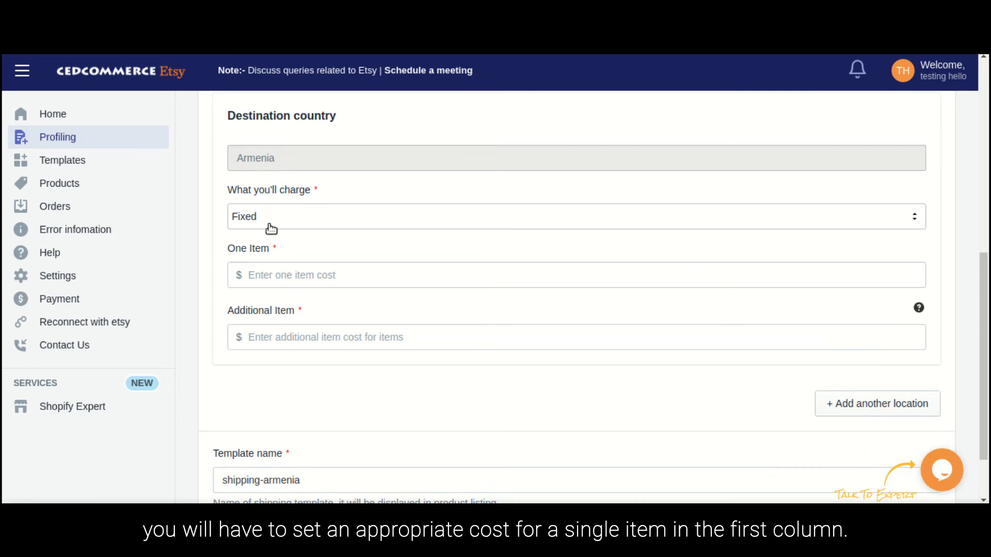
{"action": "left_click", "coordinate": [270, 282]}
{"action": "type", "text": "12"}
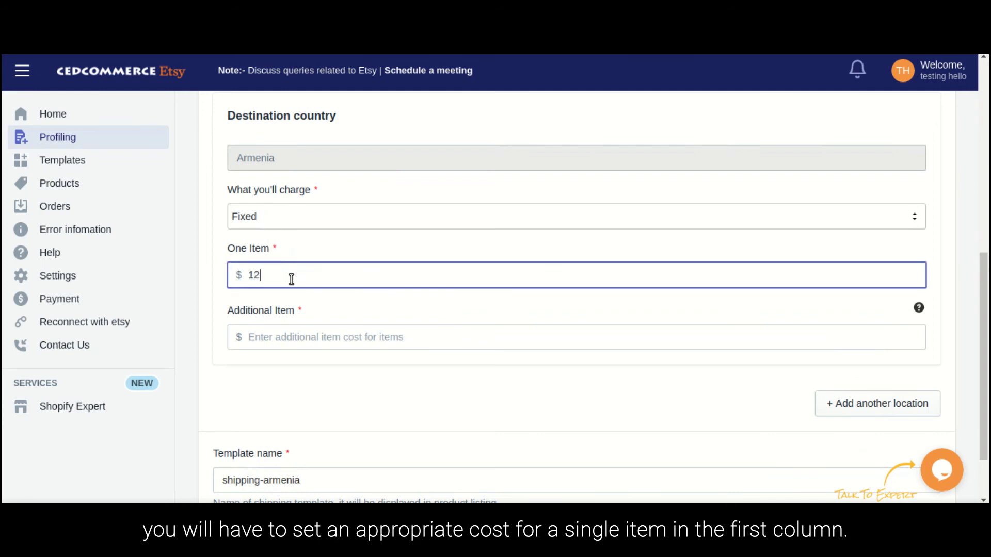
{"action": "left_click", "coordinate": [307, 343]}
{"action": "type", "text": "10"}
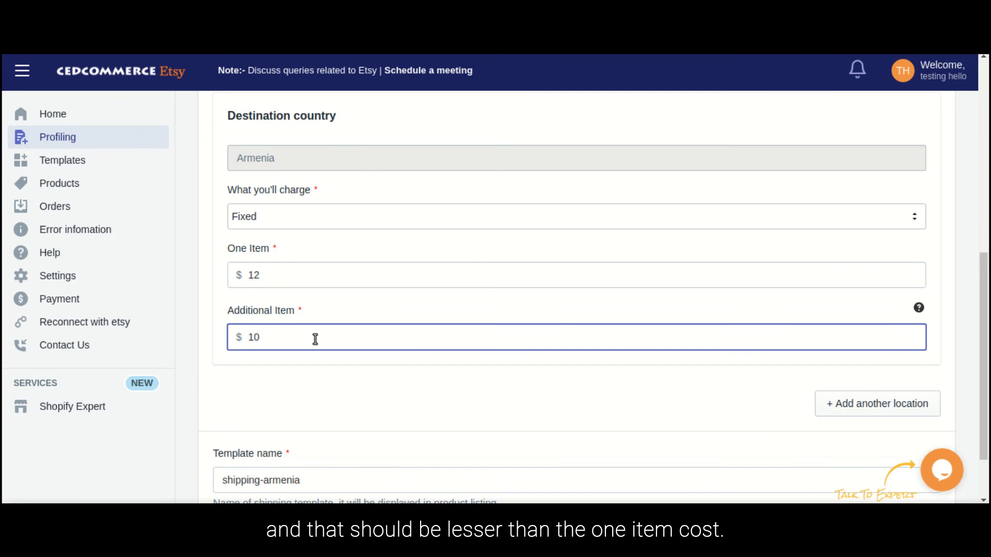
{"action": "key", "text": "BackSpace"}
{"action": "key", "text": "BackSpace"}
{"action": "type", "text": "8"}
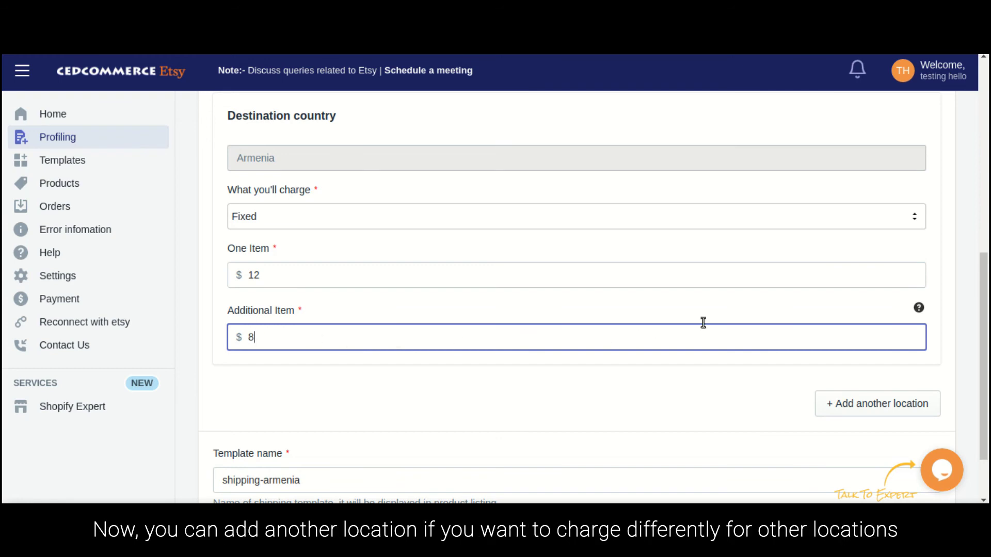
Add another standard shipping location and delete it again.
{"action": "left_click", "coordinate": [867, 404]}
{"action": "scroll", "coordinate": [785, 309], "scroll_direction": "up", "scroll_amount": 2}
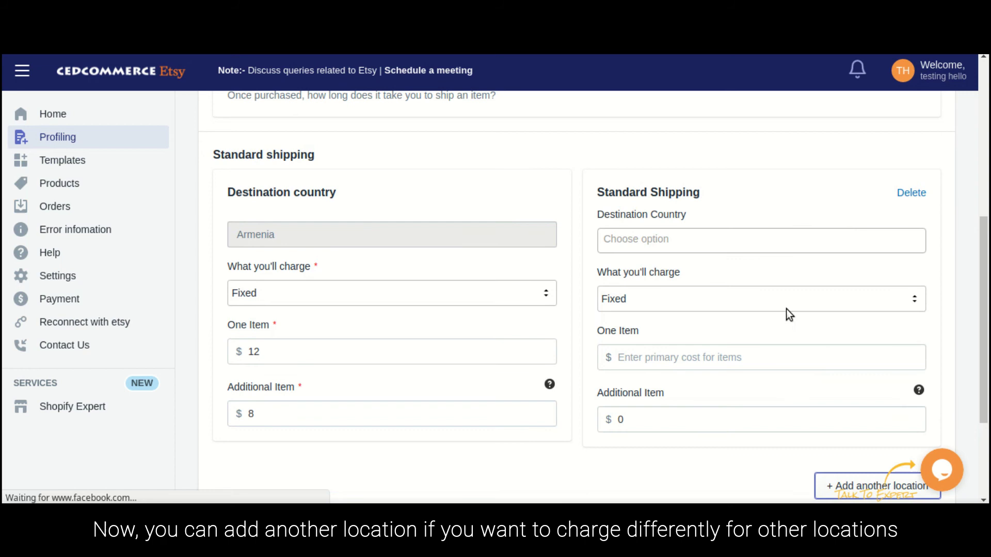
{"action": "left_click", "coordinate": [912, 192]}
{"action": "left_click", "coordinate": [620, 98]}
Save the Armenia shipping template under its suggested template name.
{"action": "scroll", "coordinate": [627, 206], "scroll_direction": "down", "scroll_amount": 2}
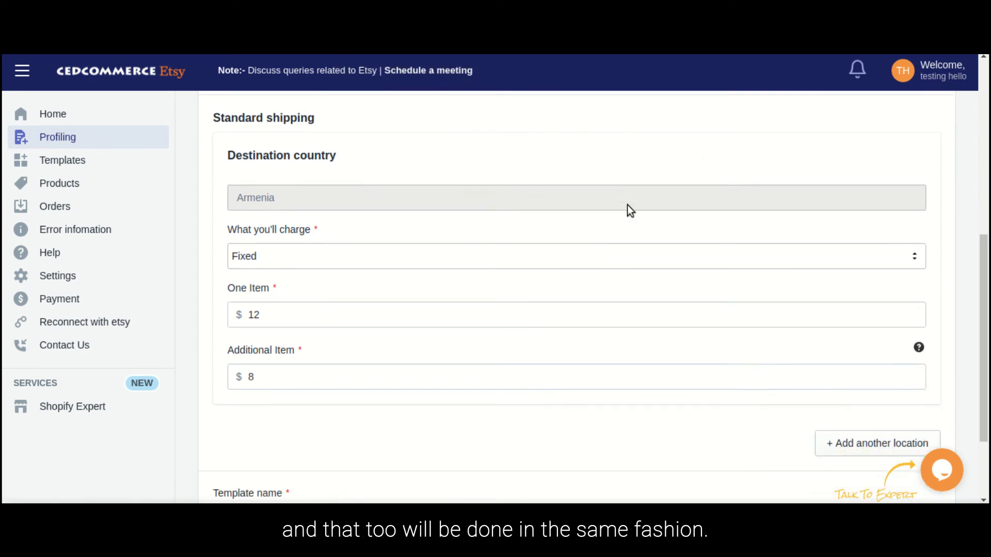
{"action": "scroll", "coordinate": [625, 209], "scroll_direction": "down", "scroll_amount": 2}
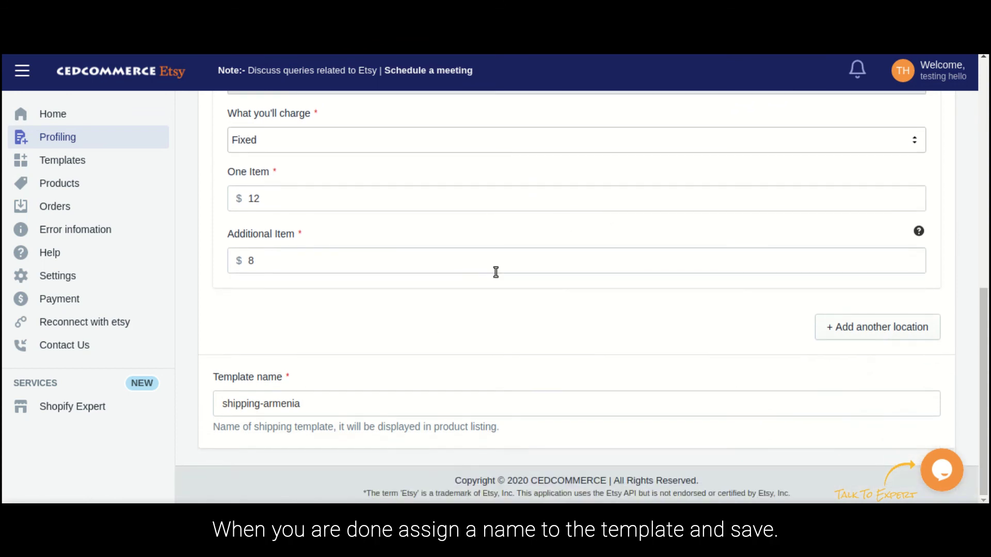
{"action": "scroll", "coordinate": [769, 320], "scroll_direction": "up", "scroll_amount": 10}
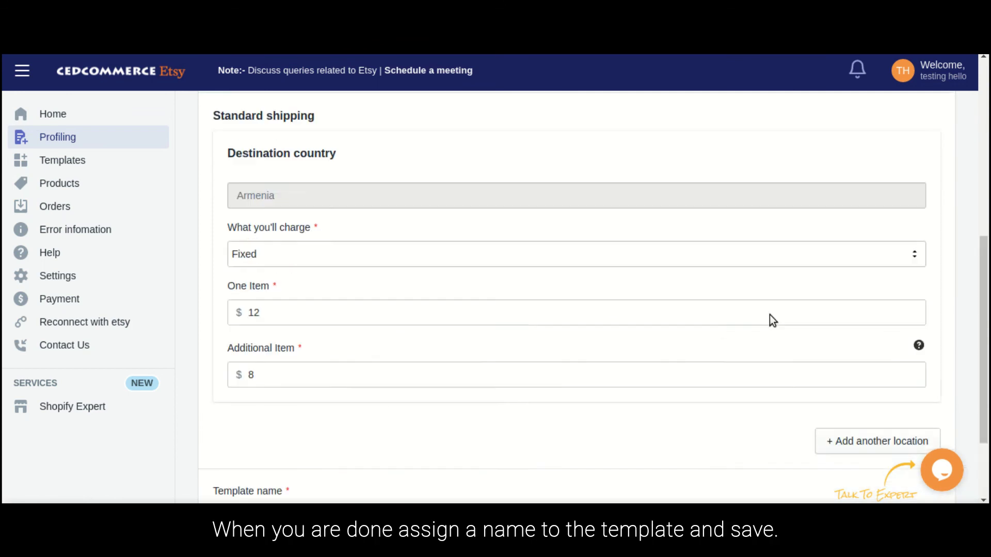
{"action": "scroll", "coordinate": [928, 237], "scroll_direction": "up", "scroll_amount": 3}
{"action": "left_click", "coordinate": [929, 151]}
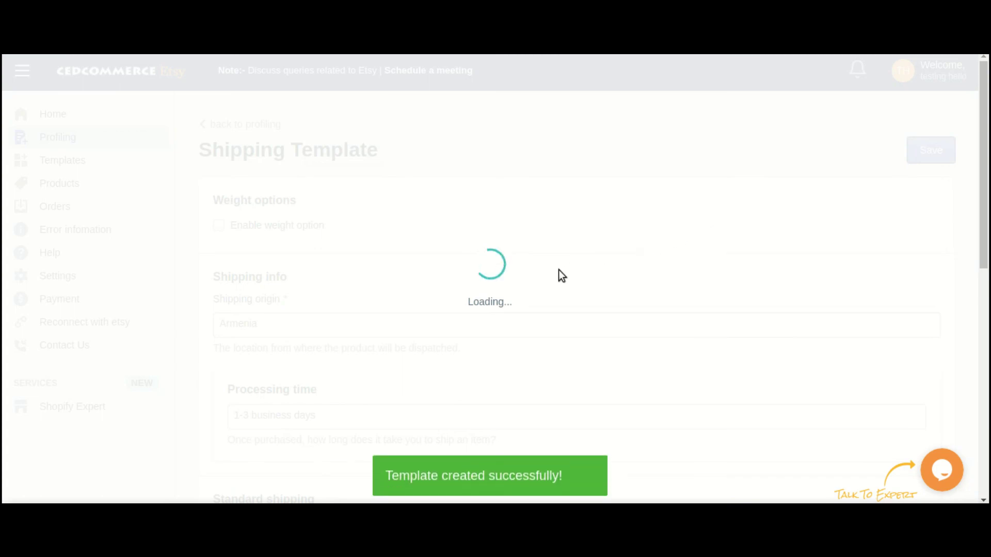
Save the new profile under its suggested name with the category and shipping templates assigned.
{"action": "scroll", "coordinate": [555, 272], "scroll_direction": "down", "scroll_amount": 10}
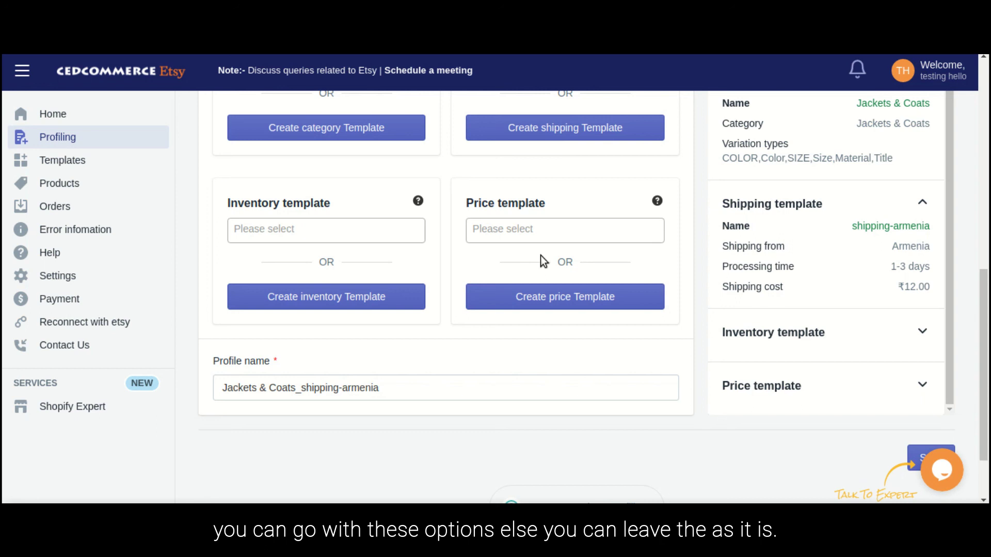
{"action": "scroll", "coordinate": [541, 256], "scroll_direction": "up", "scroll_amount": 3}
{"action": "scroll", "coordinate": [540, 256], "scroll_direction": "down", "scroll_amount": 5}
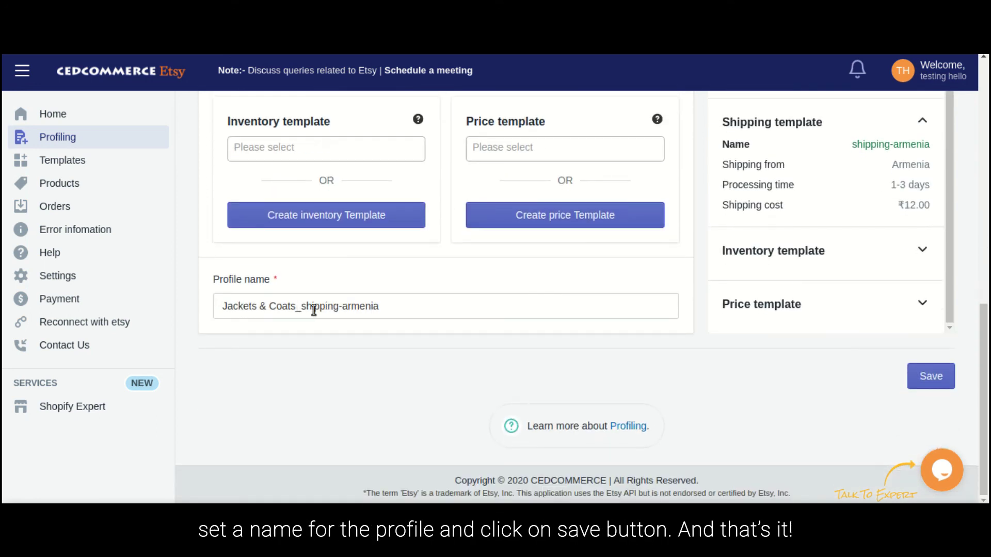
{"action": "scroll", "coordinate": [516, 317], "scroll_direction": "up", "scroll_amount": 2}
{"action": "scroll", "coordinate": [646, 306], "scroll_direction": "up", "scroll_amount": 8}
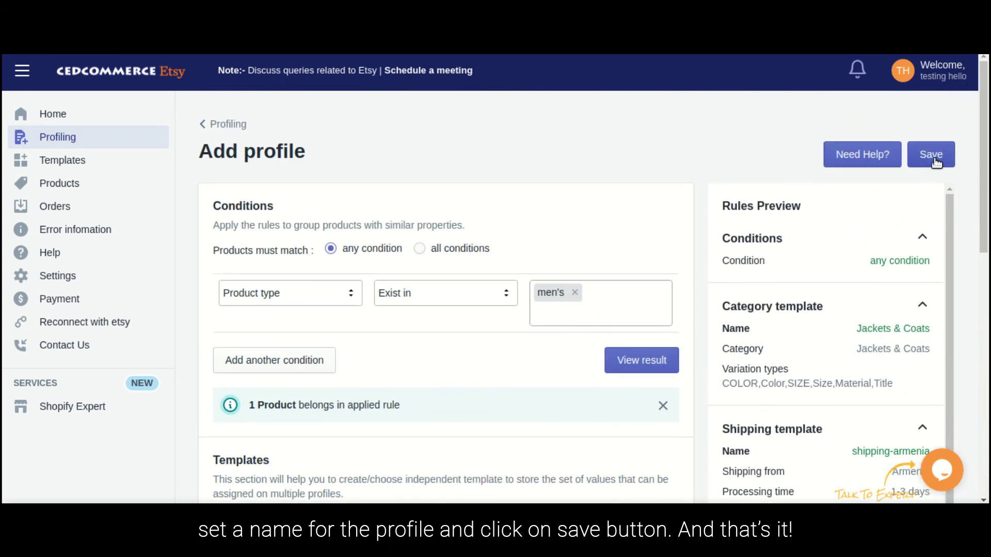
{"action": "left_click", "coordinate": [931, 155]}
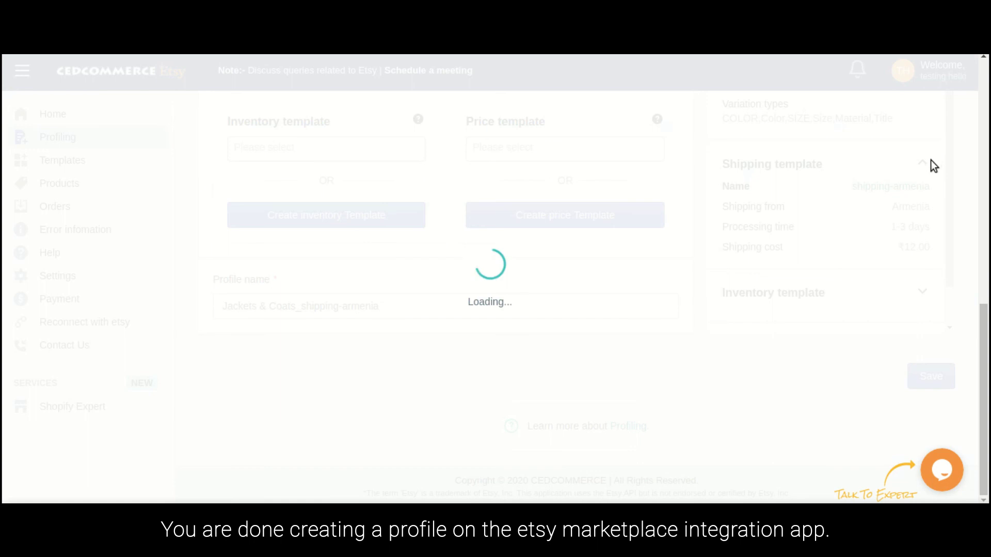